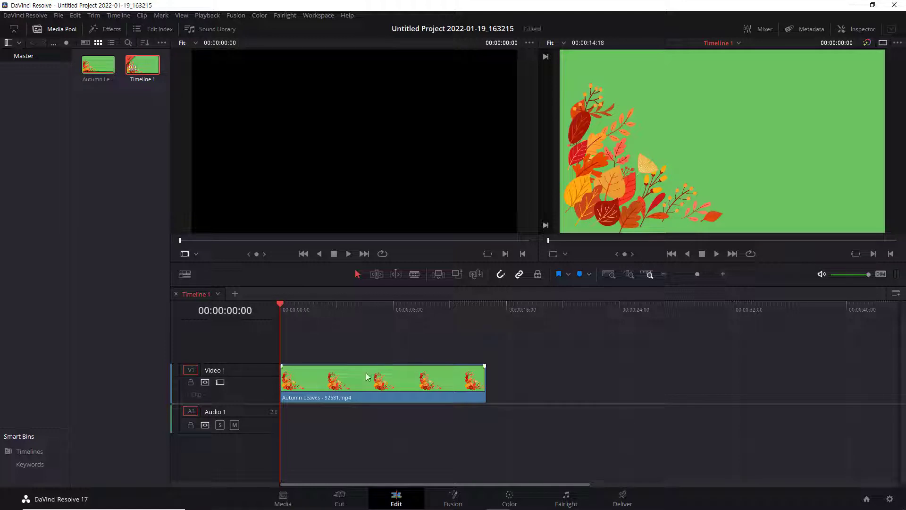
- Check the metadata of the Autumn Leaves clip, and hide the metadata display again
{"action": "left_click", "coordinate": [817, 29]}
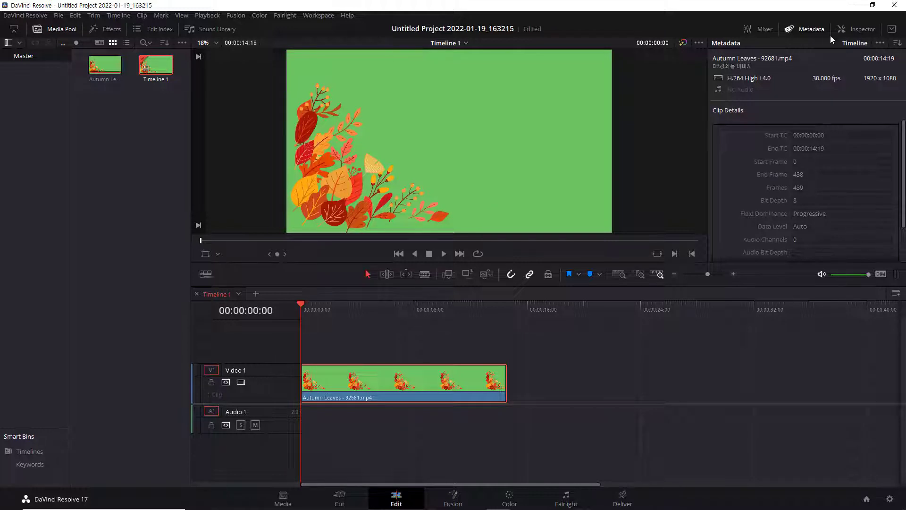
{"action": "left_click", "coordinate": [815, 31]}
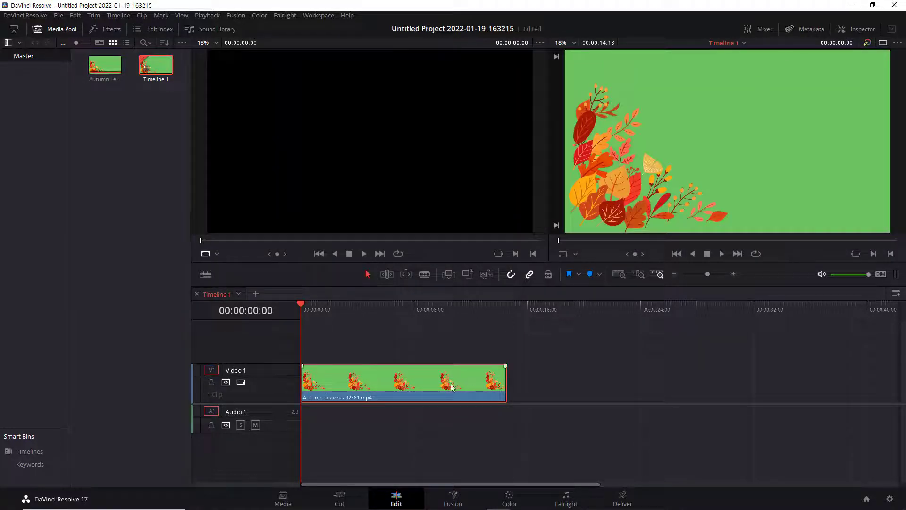
- Open the Autumn Leaves timeline clip in the Fusion page and reset the UI layout
{"action": "right_click", "coordinate": [432, 384]}
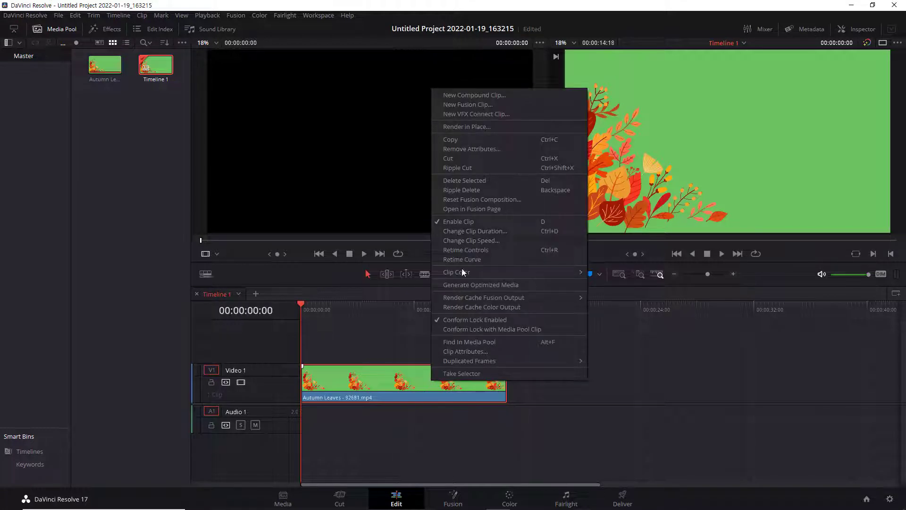
{"action": "left_click", "coordinate": [470, 209]}
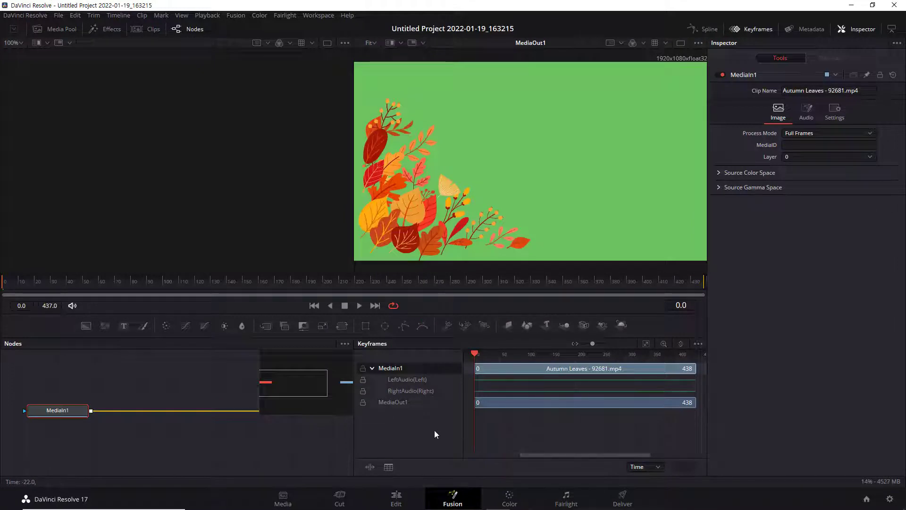
{"action": "left_click", "coordinate": [319, 15]}
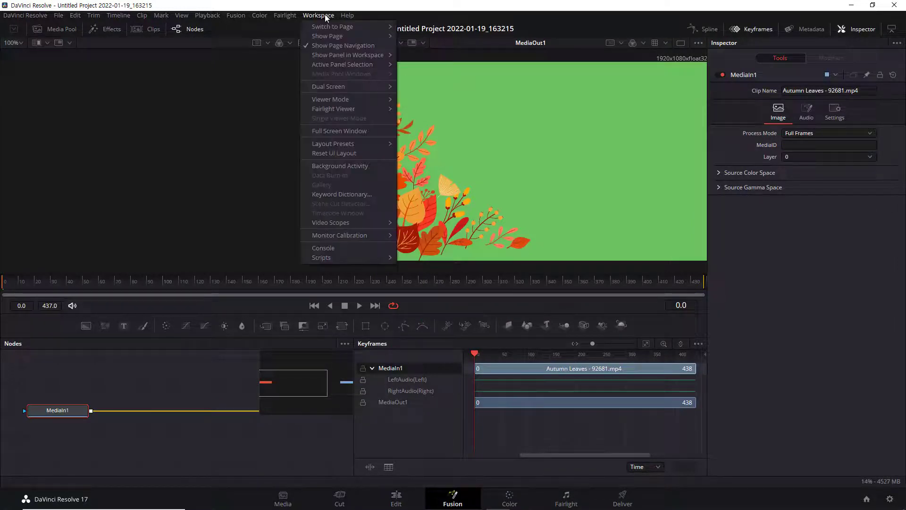
{"action": "left_click", "coordinate": [332, 153]}
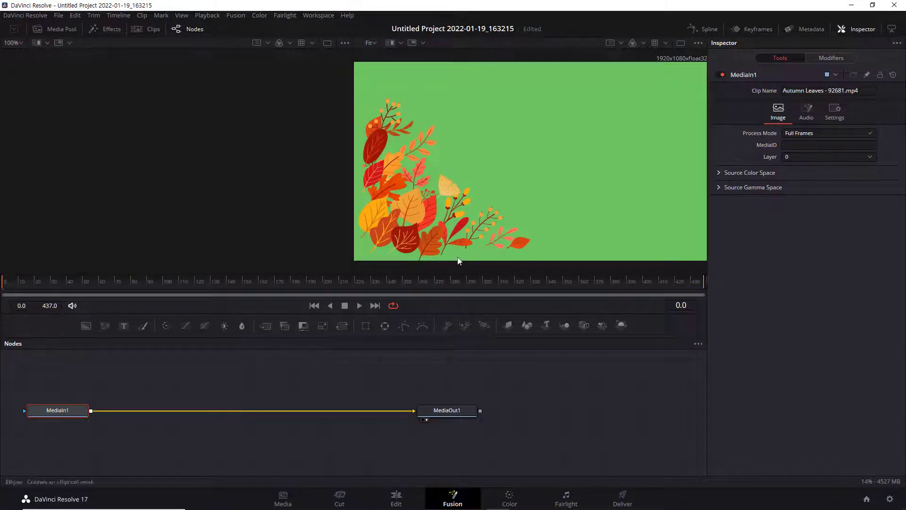
- Search the tool selector for Text+ and add a Text+ node above the MediaIn1–MediaOut1 connection
{"action": "left_click_drag", "start_coordinate": [360, 378], "coordinate": [493, 392]}
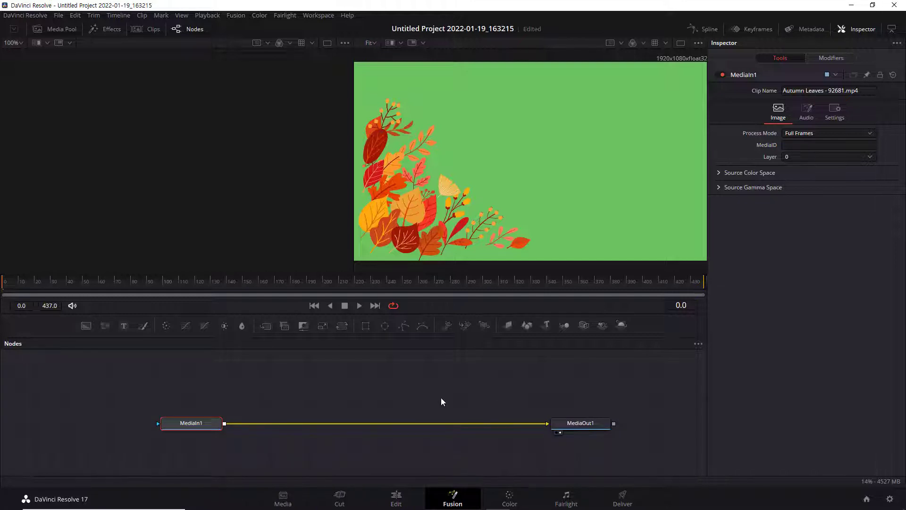
{"action": "left_click_drag", "start_coordinate": [421, 395], "coordinate": [441, 388]}
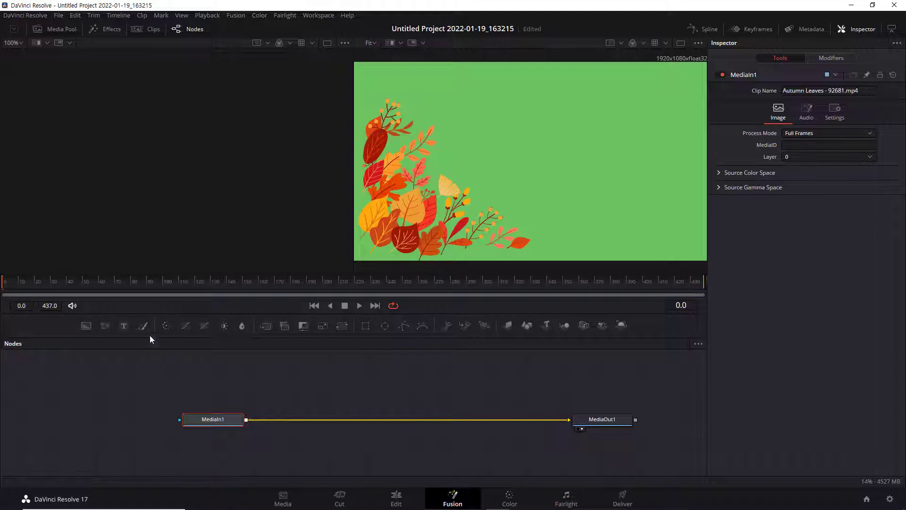
{"action": "left_click", "coordinate": [284, 381]}
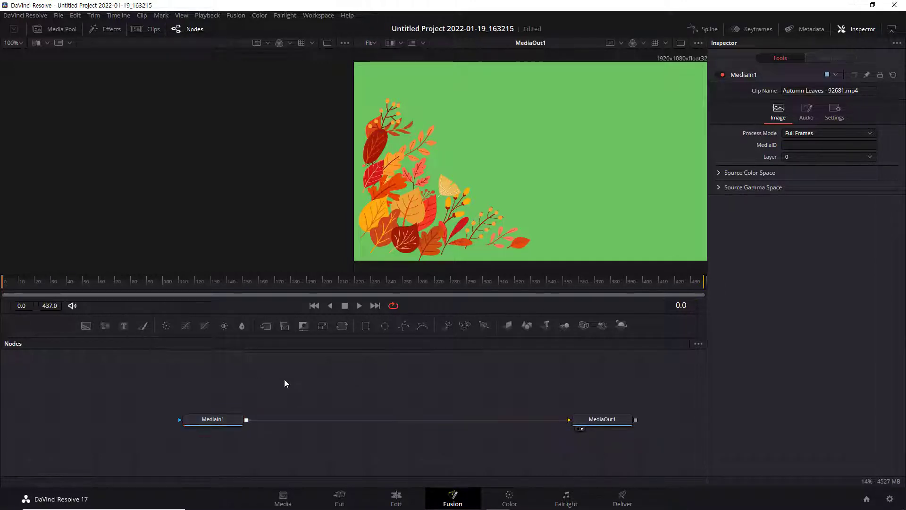
{"action": "key", "text": "shift+space"}
{"action": "type", "text": "Text+"}
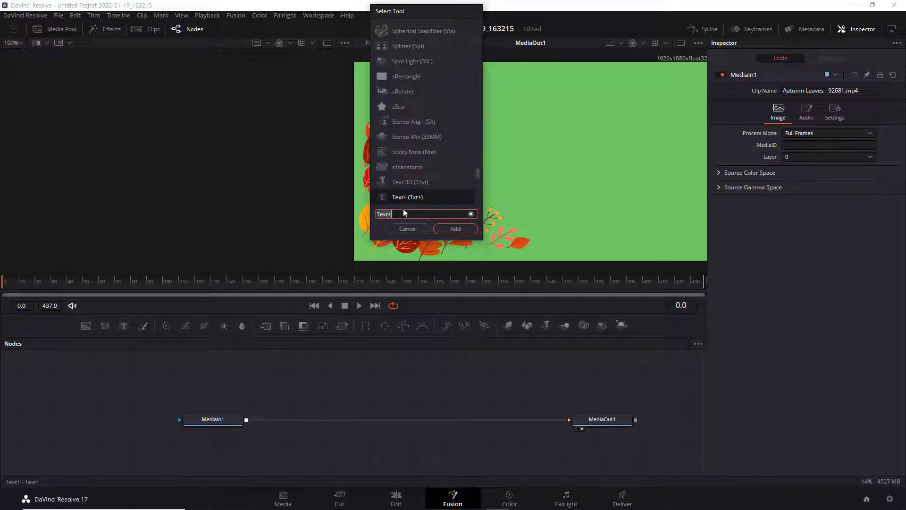
{"action": "key", "text": "BackSpace"}
{"action": "key", "text": "BackSpace"}
{"action": "key", "text": "BackSpace"}
{"action": "key", "text": "BackSpace"}
{"action": "key", "text": "BackSpace"}
{"action": "type", "text": "tex"}
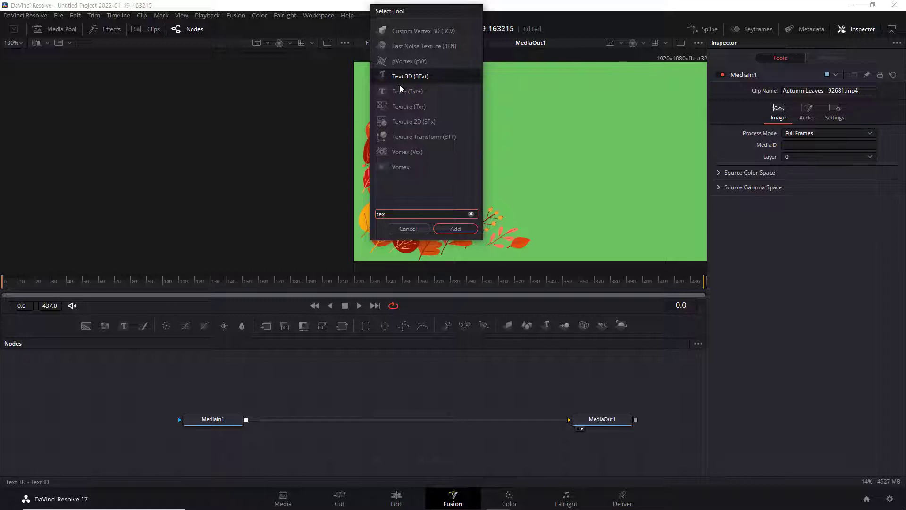
{"action": "type", "text": "t+"}
{"action": "left_click", "coordinate": [455, 228]}
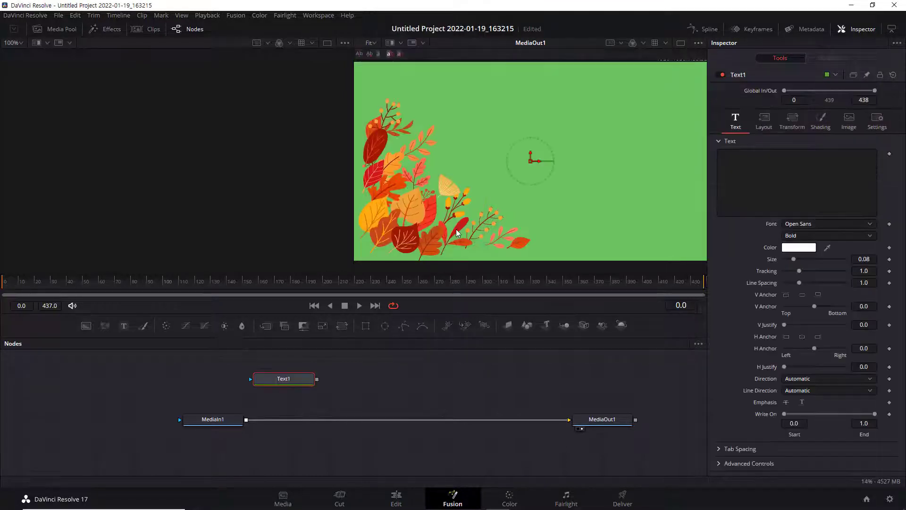
- Merge the Text1 node's output onto MediaIn1's output and place Text1 directly above the Merge1 node
{"action": "left_click_drag", "start_coordinate": [298, 380], "coordinate": [234, 377]}
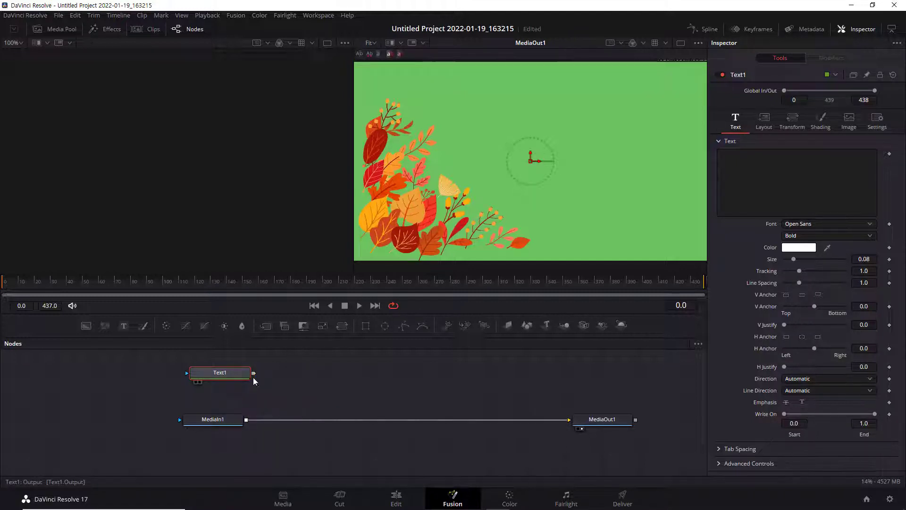
{"action": "left_click_drag", "start_coordinate": [254, 377], "coordinate": [247, 423]}
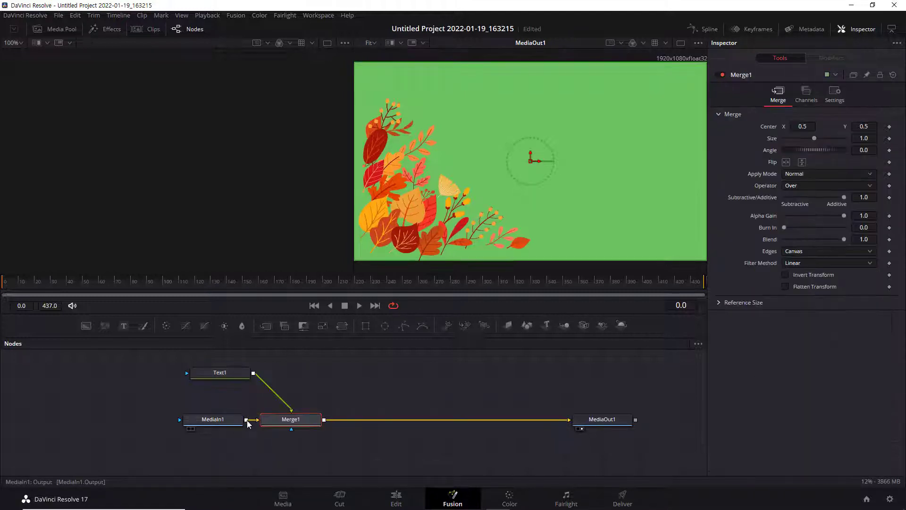
{"action": "left_click_drag", "start_coordinate": [231, 377], "coordinate": [302, 372]}
- Set the Text1 node's text to "Nstart" and enlarge its size to 0.1772
{"action": "left_click", "coordinate": [802, 167]}
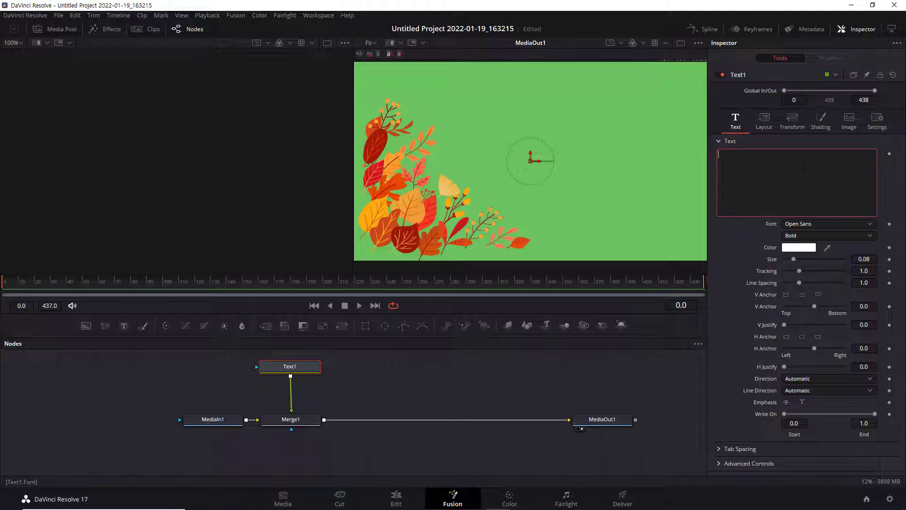
{"action": "type", "text": "Nstart"}
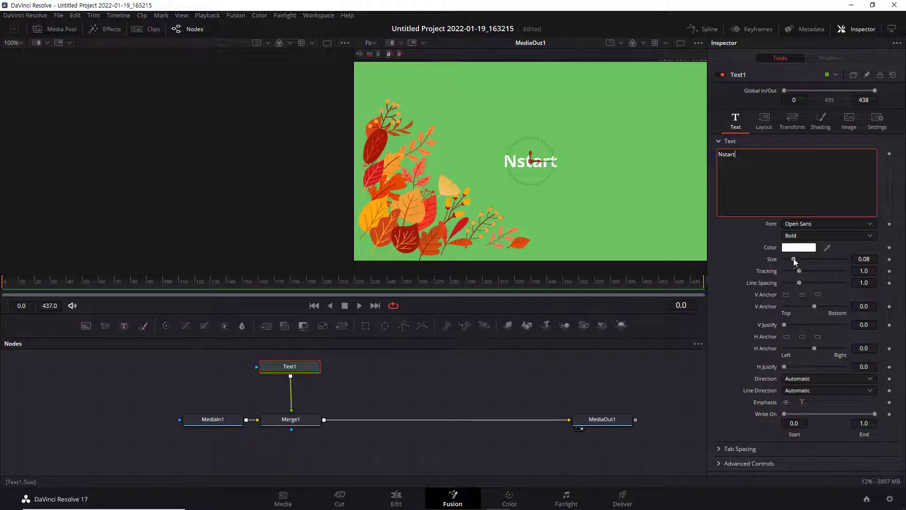
{"action": "left_click_drag", "start_coordinate": [793, 259], "coordinate": [806, 262]}
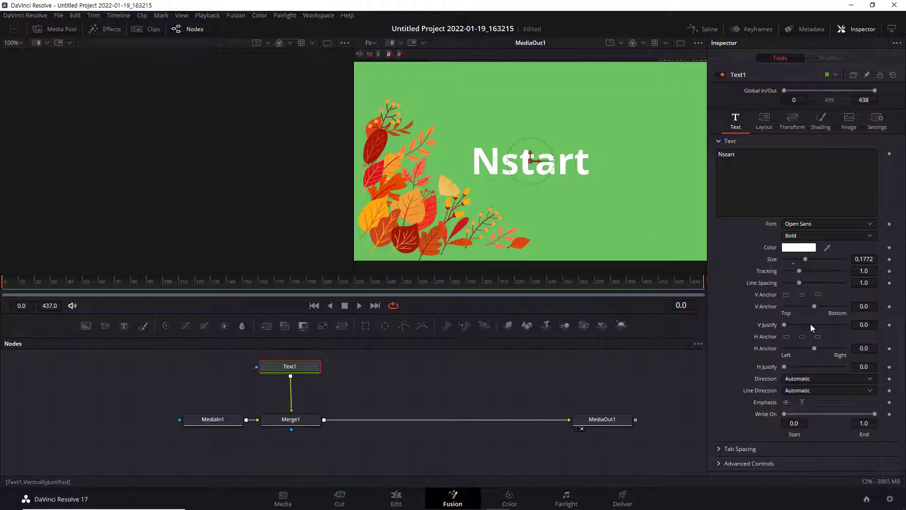
- Show the Keyframes editor beside the node graph and move the MediaOut1 node close to Merge1
{"action": "left_click", "coordinate": [757, 29]}
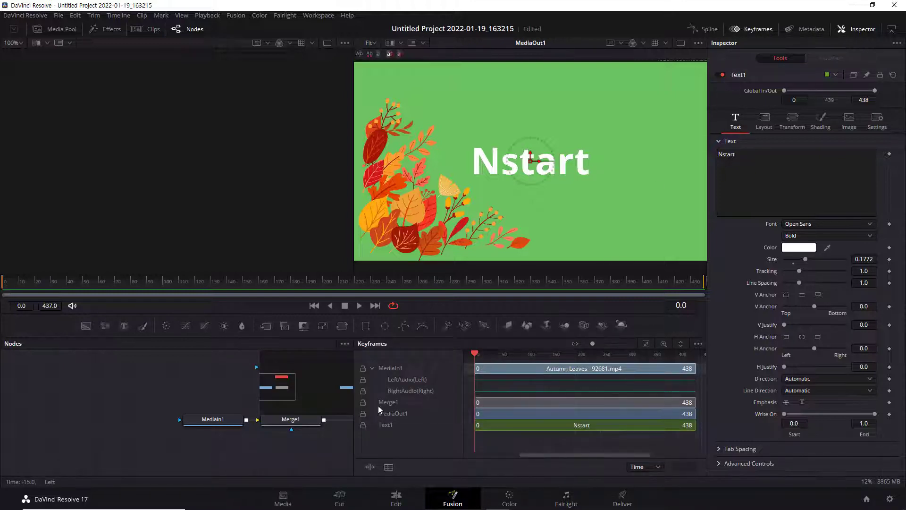
{"action": "left_click_drag", "start_coordinate": [282, 452], "coordinate": [77, 444]}
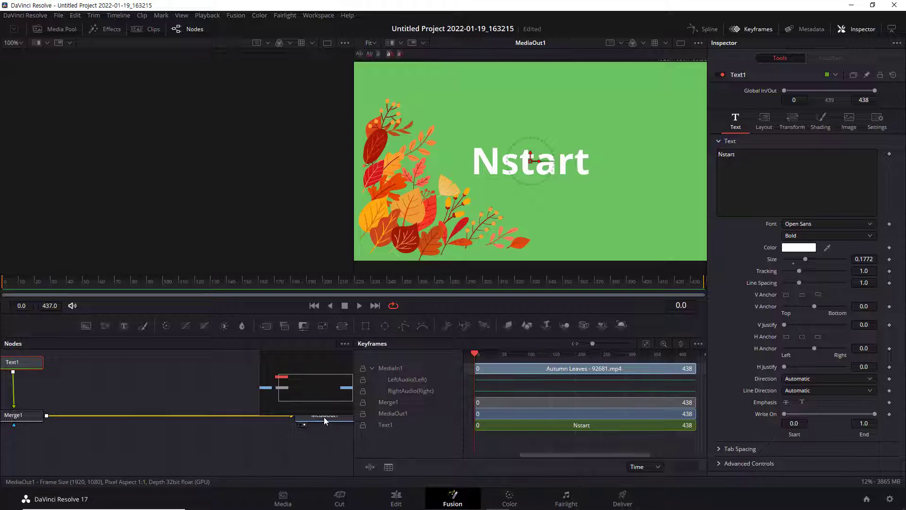
{"action": "left_click_drag", "start_coordinate": [324, 417], "coordinate": [120, 417]}
{"action": "left_click_drag", "start_coordinate": [186, 453], "coordinate": [282, 455]}
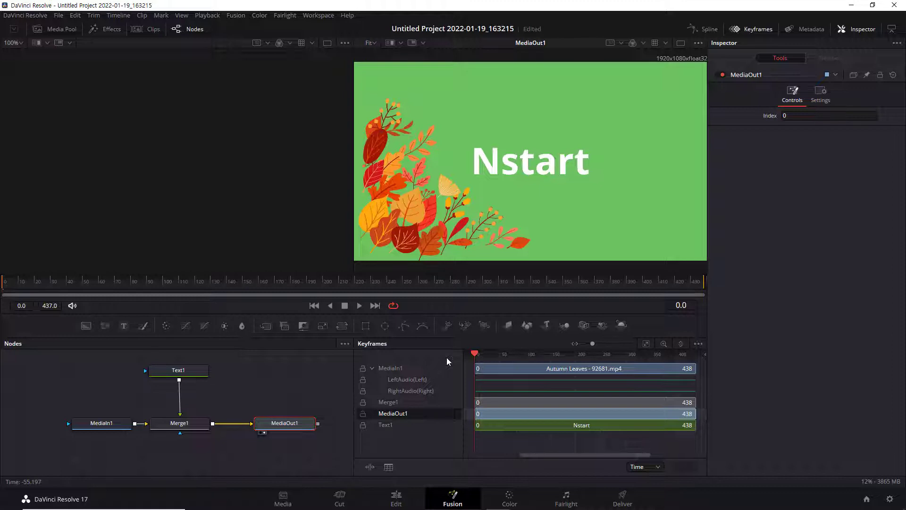
- Collapse MediaIn1's audio entries in the Keyframes editor and select the tracks in turn to see which node each represents
{"action": "left_click", "coordinate": [372, 368]}
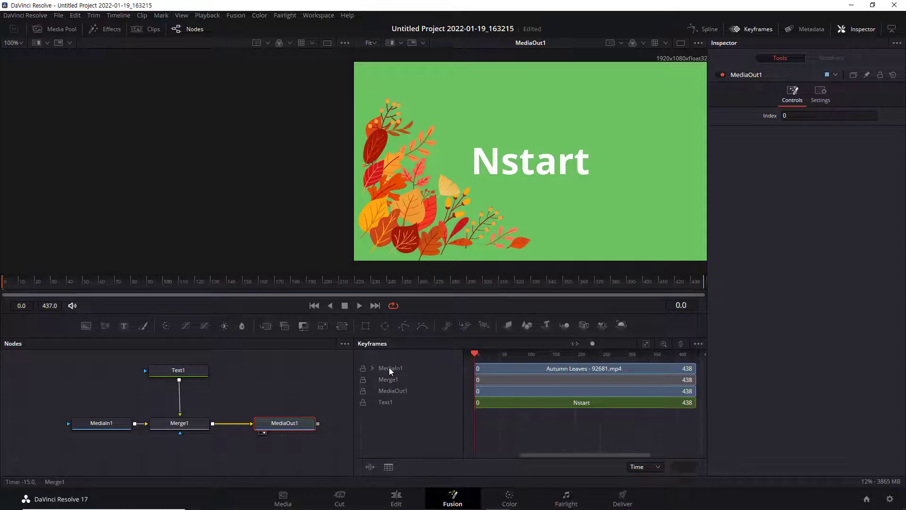
{"action": "left_click", "coordinate": [390, 370]}
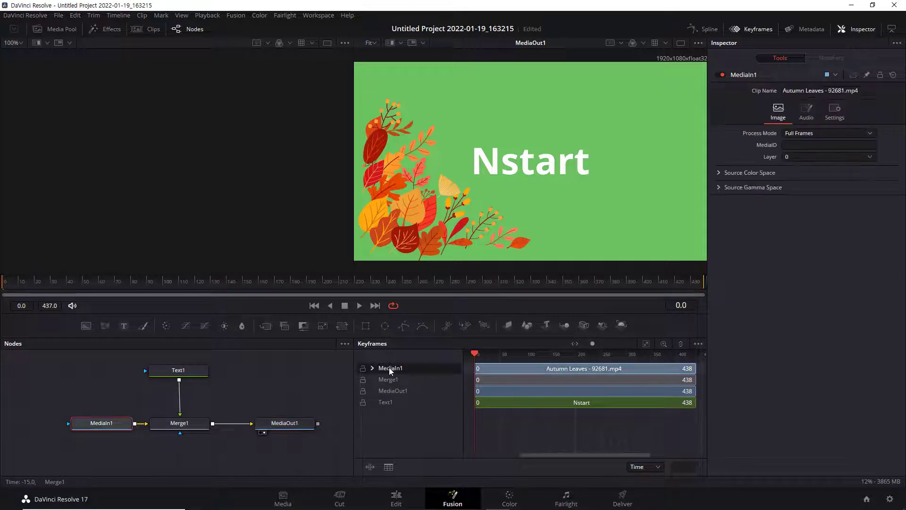
{"action": "left_click", "coordinate": [386, 402]}
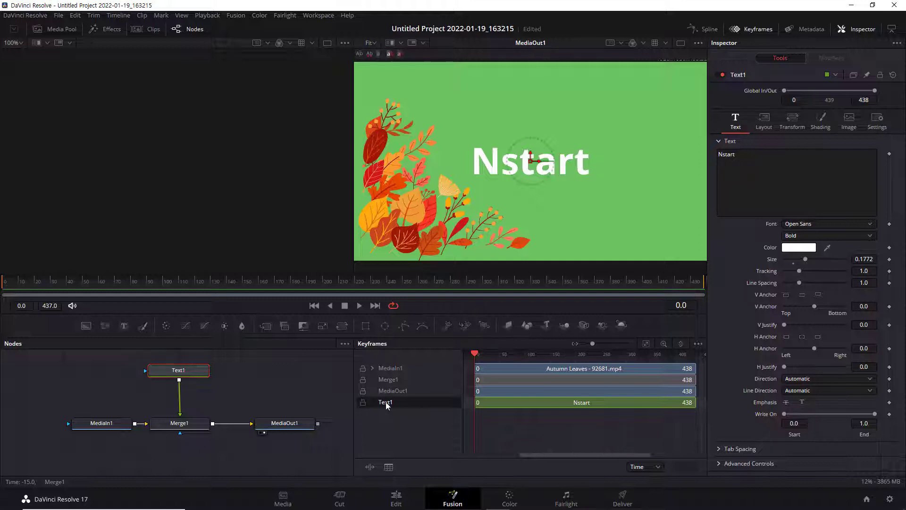
{"action": "left_click", "coordinate": [390, 381]}
{"action": "left_click", "coordinate": [392, 392]}
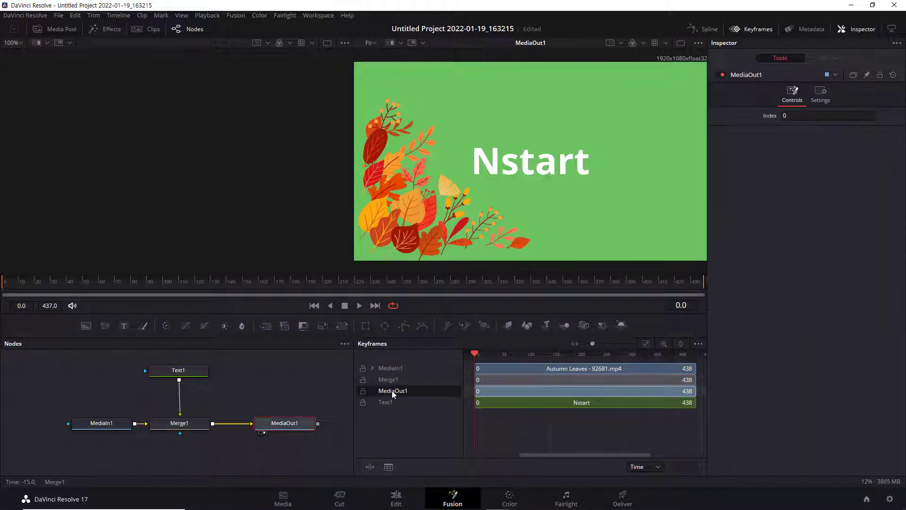
{"action": "left_click", "coordinate": [394, 369]}
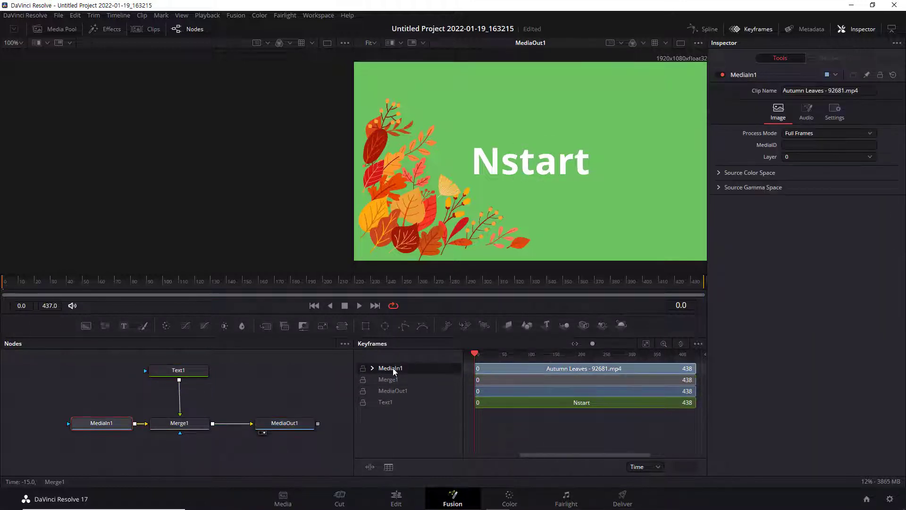
- Delete the Text1 and Merge1 nodes, along with a freshly added replacement Text+ node
{"action": "left_click", "coordinate": [386, 402]}
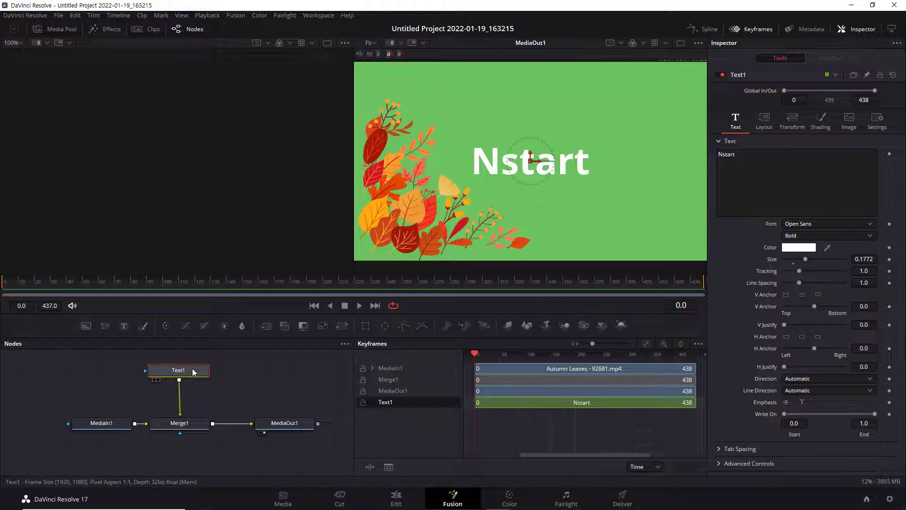
{"action": "key", "text": "Delete"}
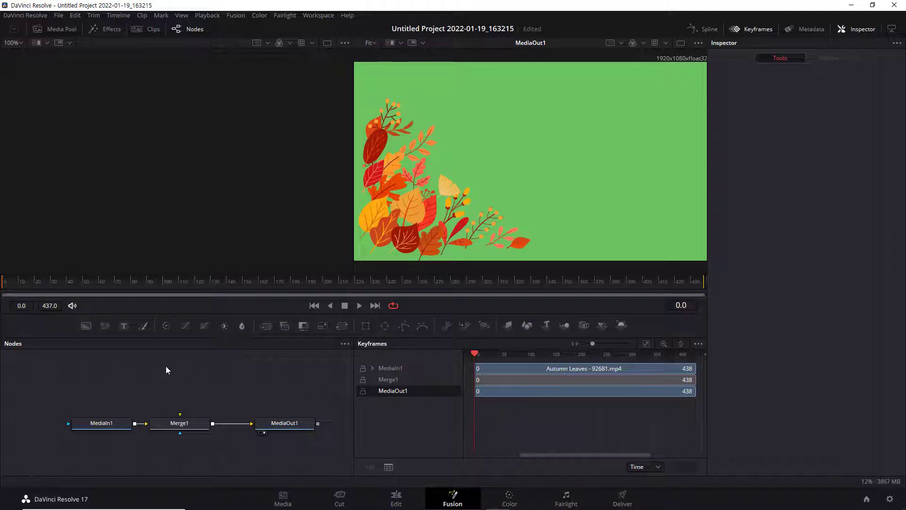
{"action": "left_click", "coordinate": [125, 324]}
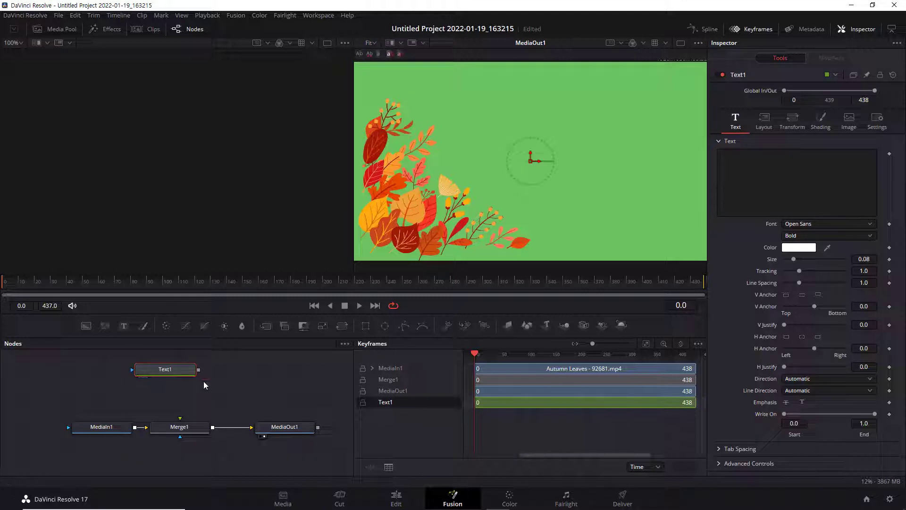
{"action": "left_click", "coordinate": [187, 429]}
{"action": "key", "text": "Delete"}
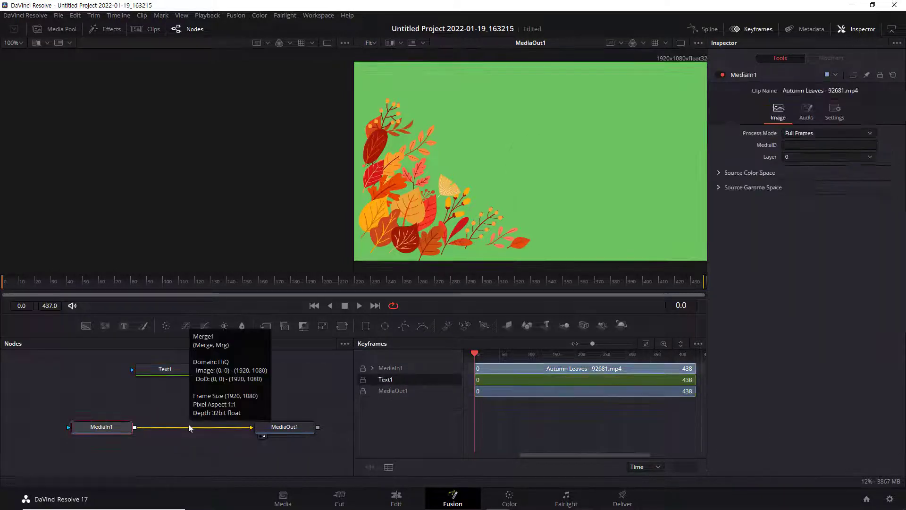
{"action": "left_click", "coordinate": [175, 369]}
{"action": "key", "text": "Delete"}
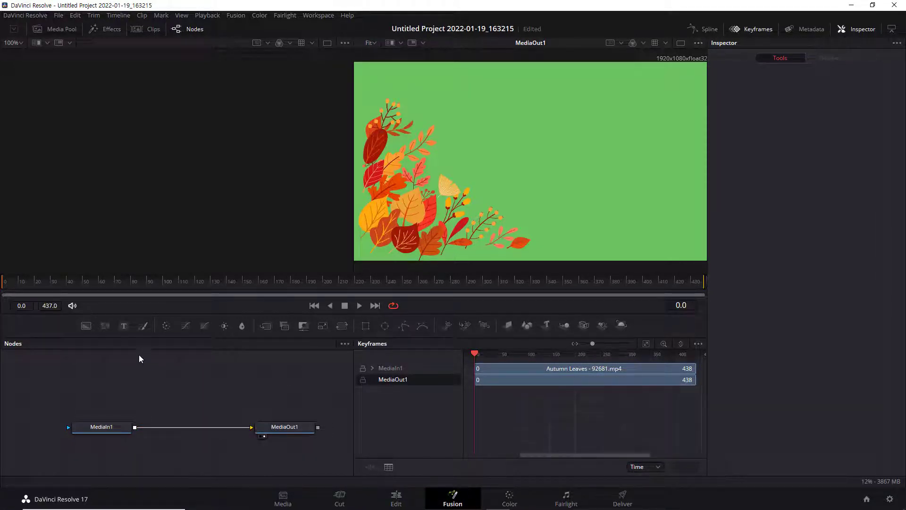
- Add a Text+ node, merge it into the MediaIn1–MediaOut1 connection, and arrange Text1 above Merge1 with MediaOut1 beside it
{"action": "left_click", "coordinate": [123, 325]}
{"action": "left_click_drag", "start_coordinate": [219, 378], "coordinate": [122, 374]}
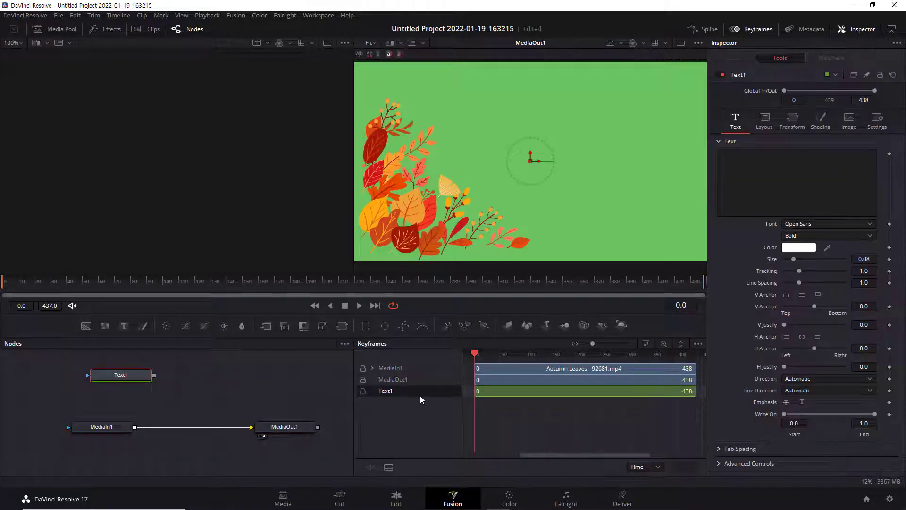
{"action": "left_click_drag", "start_coordinate": [154, 375], "coordinate": [211, 425]}
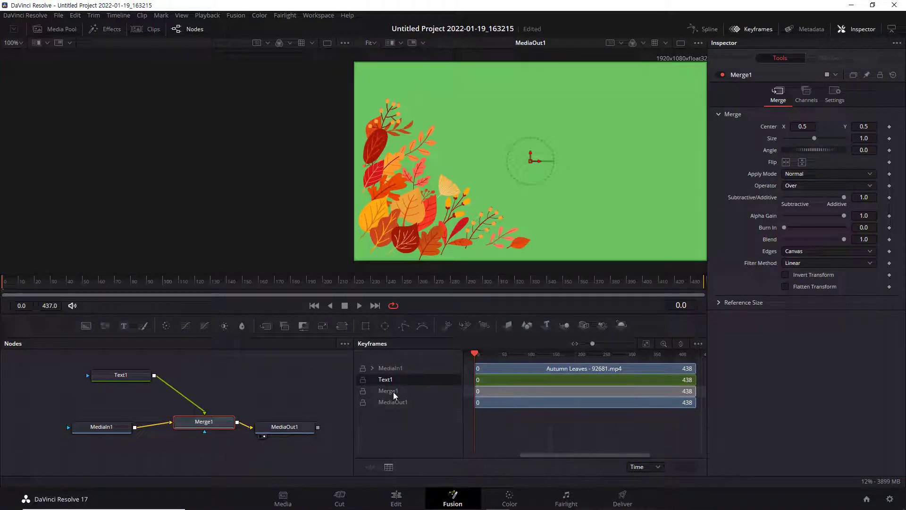
{"action": "left_click_drag", "start_coordinate": [134, 377], "coordinate": [213, 381]}
{"action": "left_click_drag", "start_coordinate": [279, 426], "coordinate": [285, 428]}
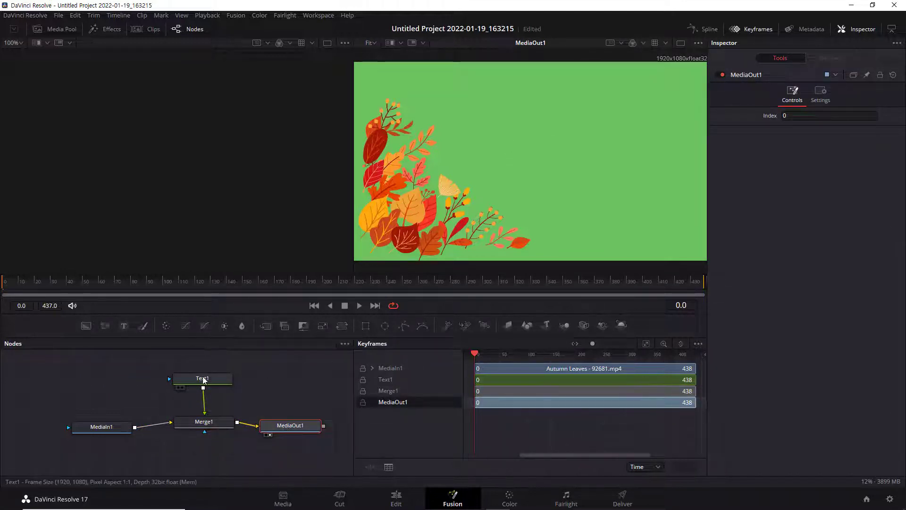
- Set the Text1 node's text to "Nstart"
{"action": "left_click", "coordinate": [222, 379]}
{"action": "left_click", "coordinate": [747, 156]}
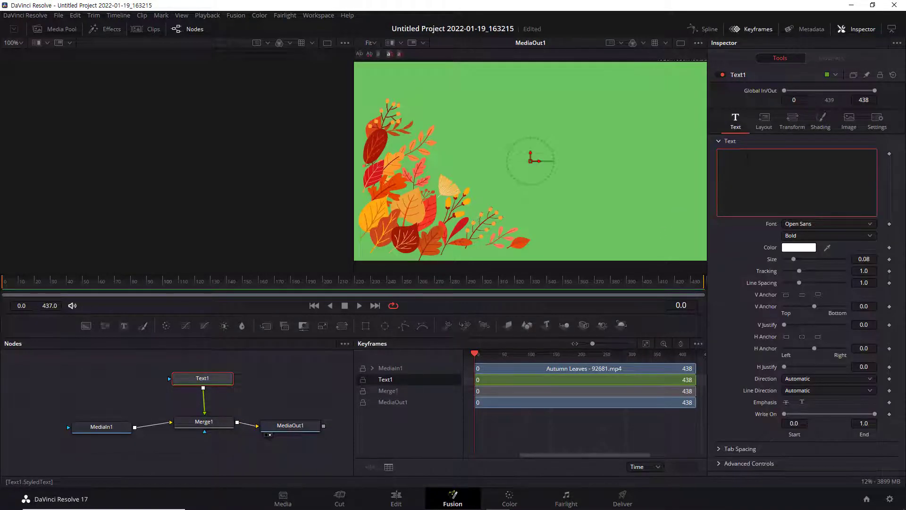
{"action": "type", "text": "Nstart"}
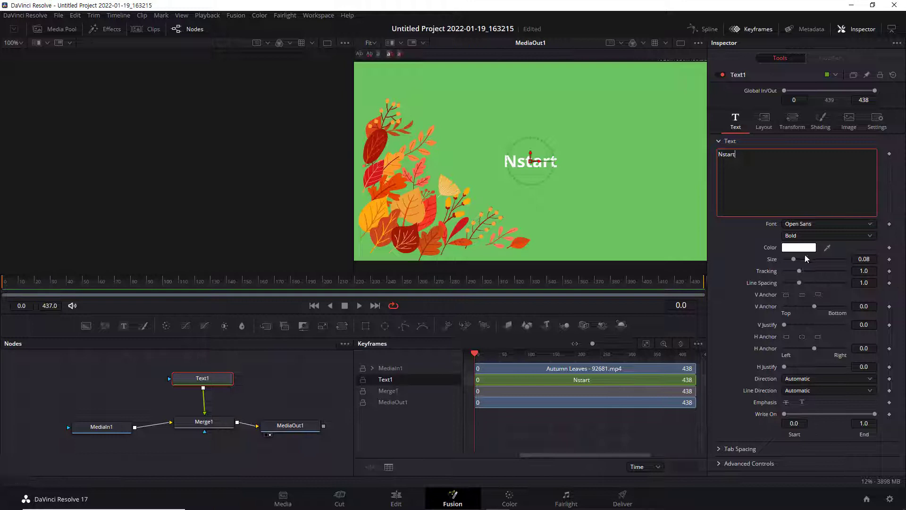
- Enlarge the "Nstart" title to a size of 0.1654 and line up MediaIn1 and Merge1 in a row, leaving Text1 selected
{"action": "left_click_drag", "start_coordinate": [792, 260], "coordinate": [804, 260]}
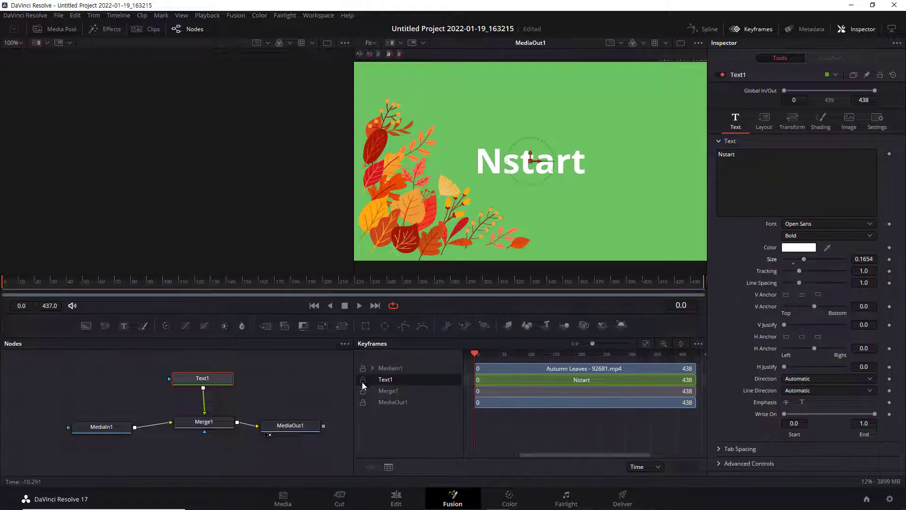
{"action": "left_click_drag", "start_coordinate": [112, 428], "coordinate": [111, 424]}
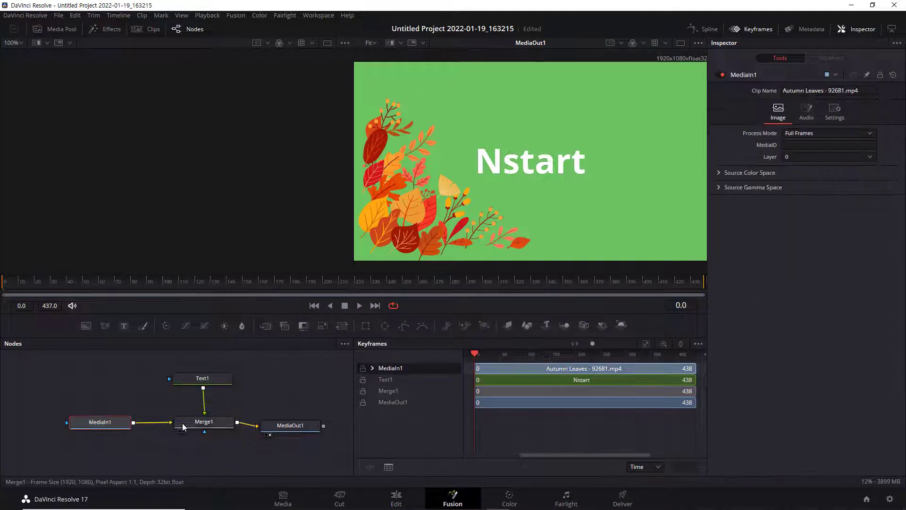
{"action": "left_click_drag", "start_coordinate": [197, 424], "coordinate": [218, 426]}
{"action": "left_click", "coordinate": [291, 426]}
{"action": "left_click", "coordinate": [211, 381]}
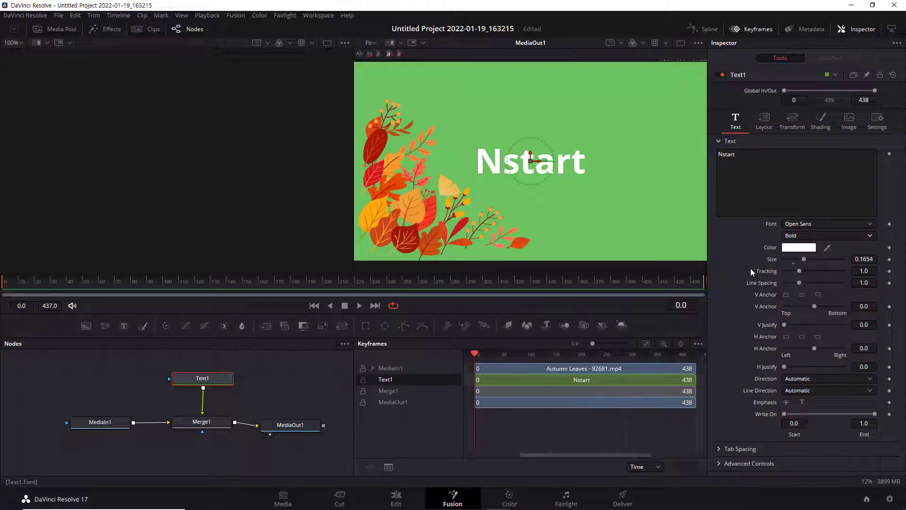
- Play and scrub the opening of the composition, and zoom into the Keyframes timeline before fitting all tracks back into view
{"action": "key", "text": "space"}
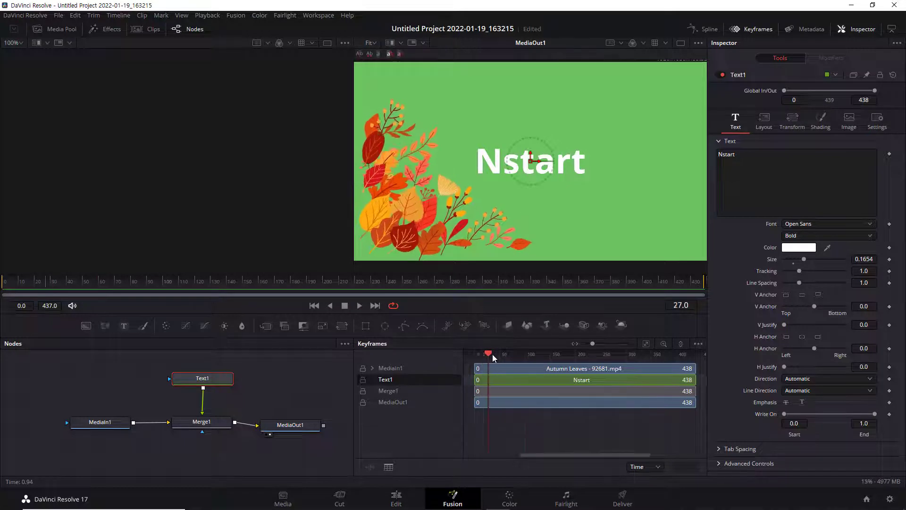
{"action": "key", "text": "space"}
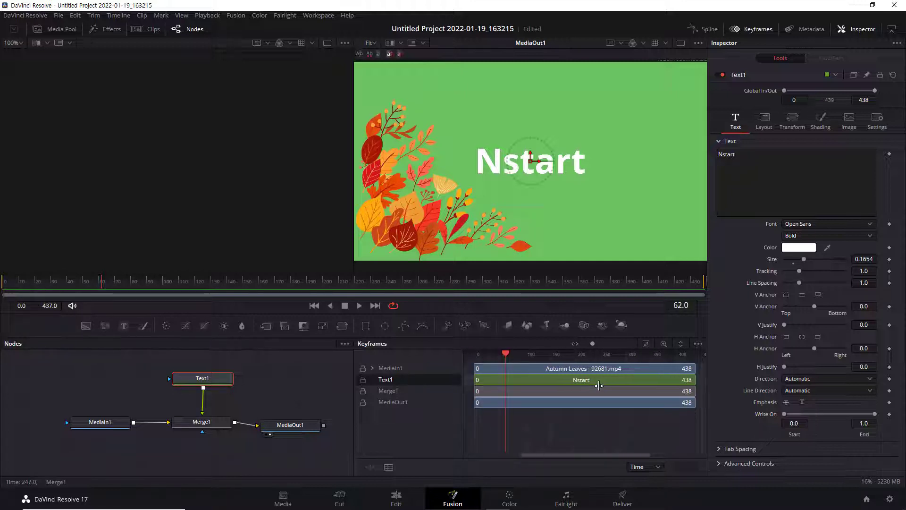
{"action": "scroll", "coordinate": [598, 385], "scroll_direction": "up", "scroll_amount": 3}
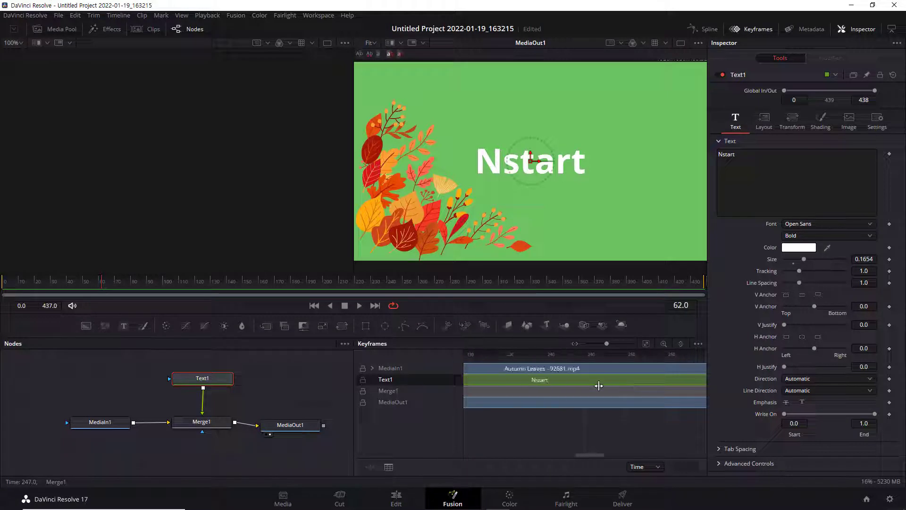
{"action": "scroll", "coordinate": [598, 385], "scroll_direction": "up", "scroll_amount": 3}
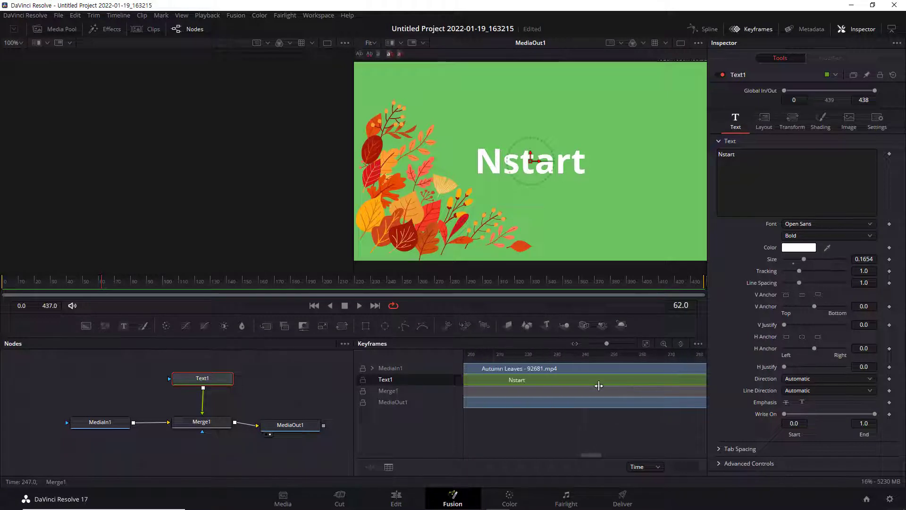
{"action": "left_click", "coordinate": [646, 344]}
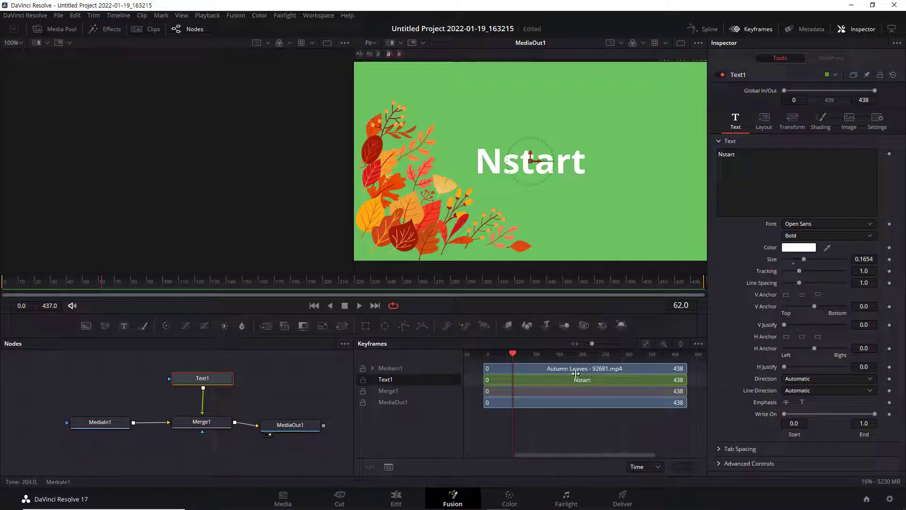
{"action": "left_click_drag", "start_coordinate": [512, 354], "coordinate": [488, 357]}
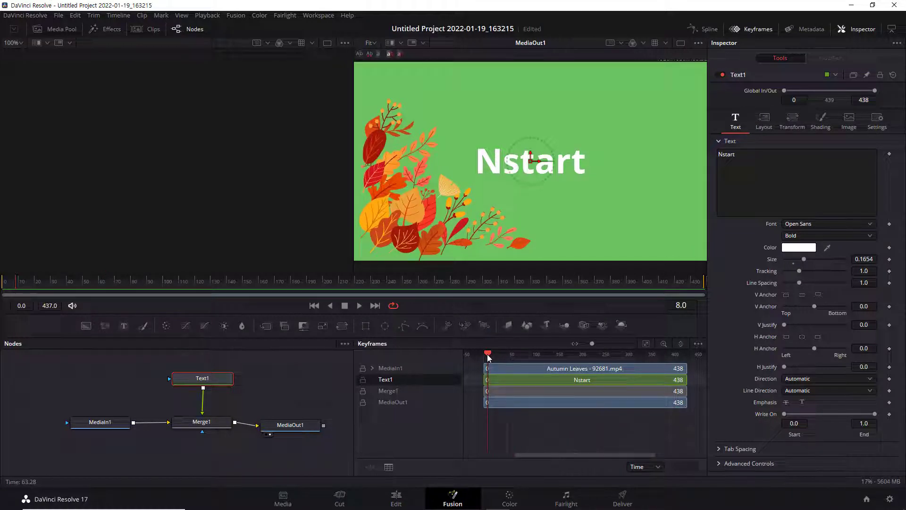
- Try a wider Tracking of 1.449 at frame 0, undo it, and add a Tracking keyframe of 1.0 there
{"action": "left_click", "coordinate": [314, 306]}
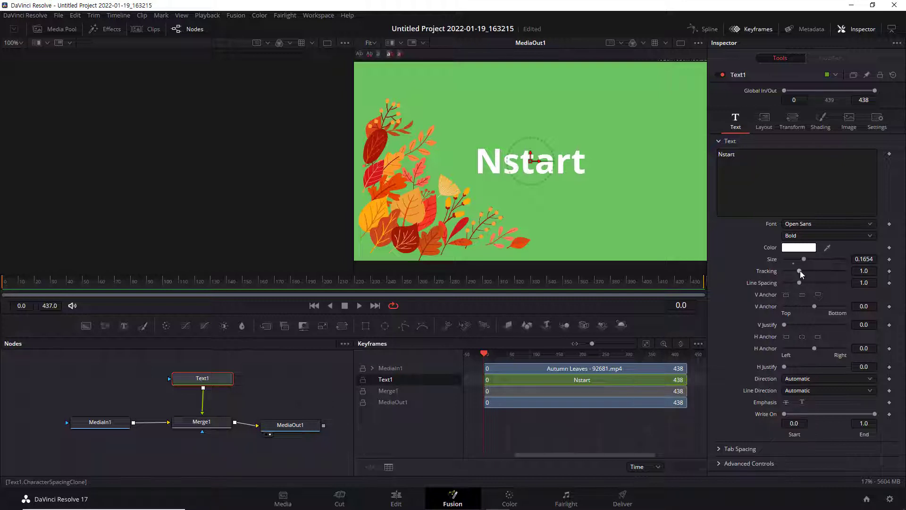
{"action": "left_click_drag", "start_coordinate": [799, 270], "coordinate": [806, 270]}
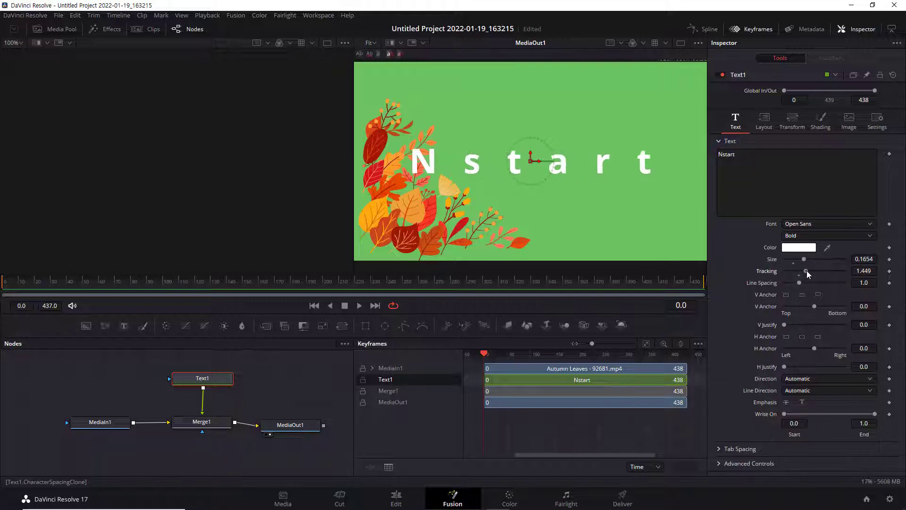
{"action": "key", "text": "ctrl+z"}
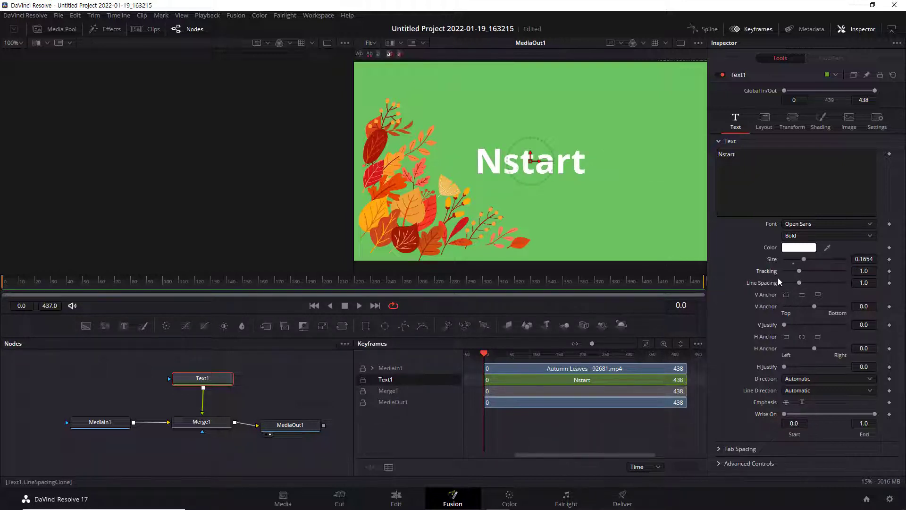
{"action": "left_click", "coordinate": [889, 272]}
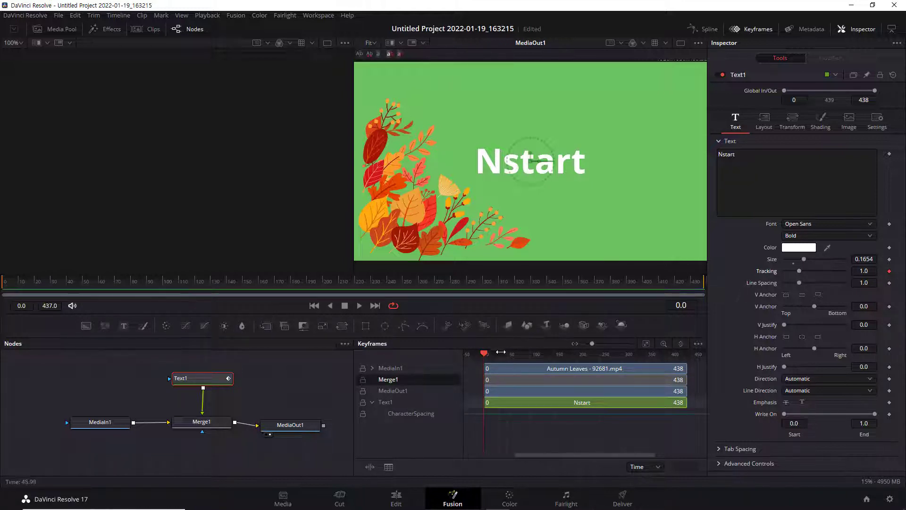
- Add Tracking keyframes of 1.575 at frame 30 and 1.0 at frame 60 for the title
{"action": "left_click", "coordinate": [52, 282]}
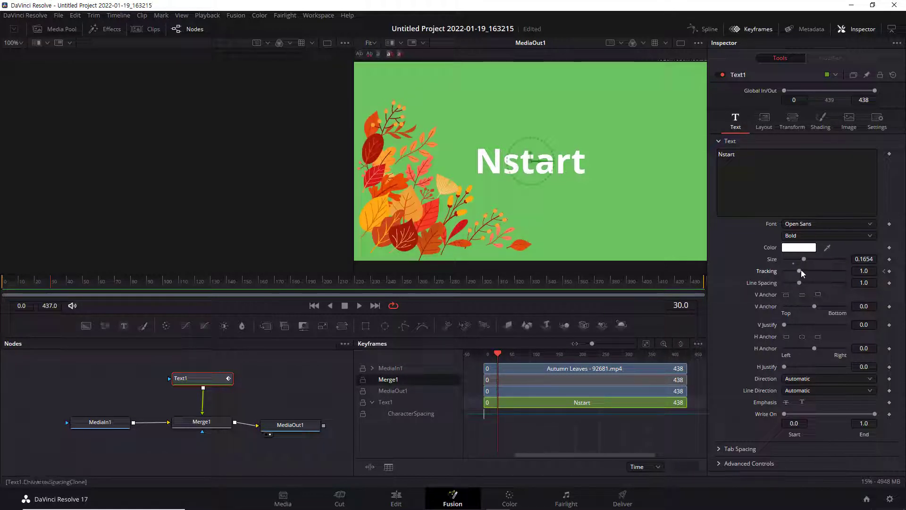
{"action": "left_click_drag", "start_coordinate": [800, 270], "coordinate": [808, 270]}
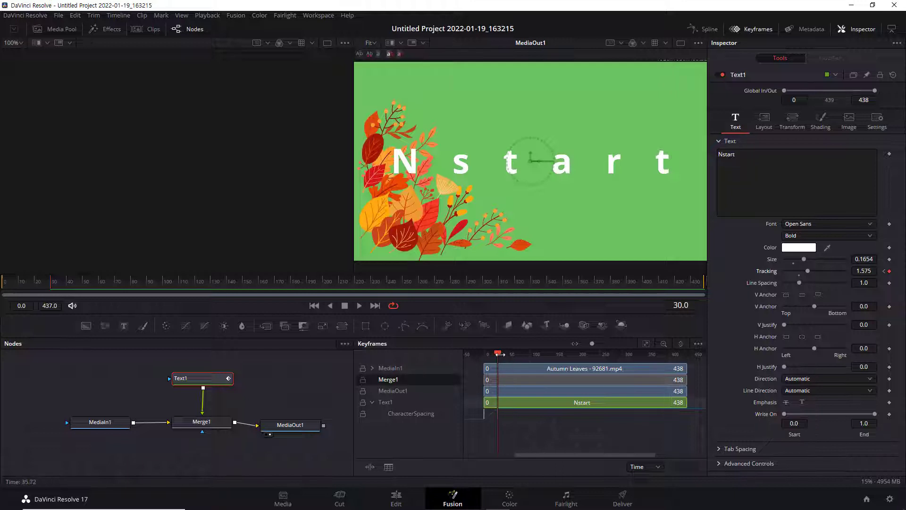
{"action": "left_click_drag", "start_coordinate": [500, 356], "coordinate": [521, 355]}
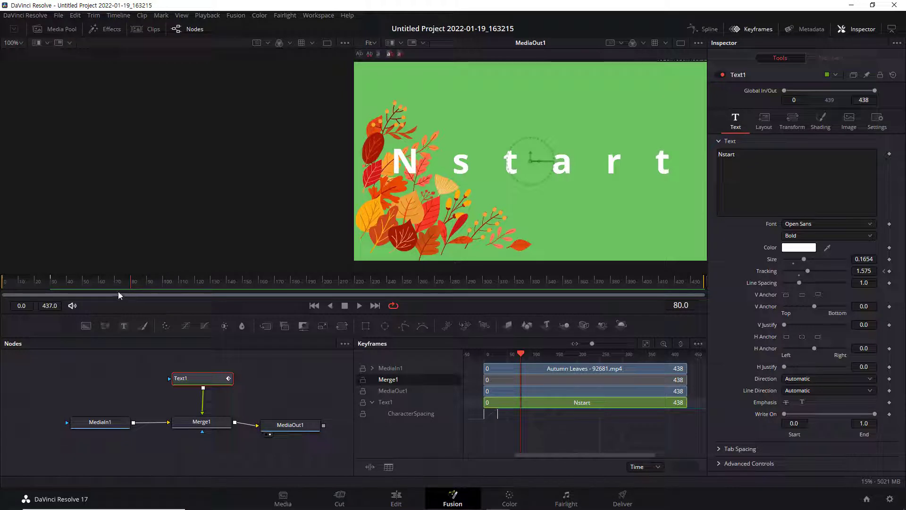
{"action": "left_click", "coordinate": [100, 278]}
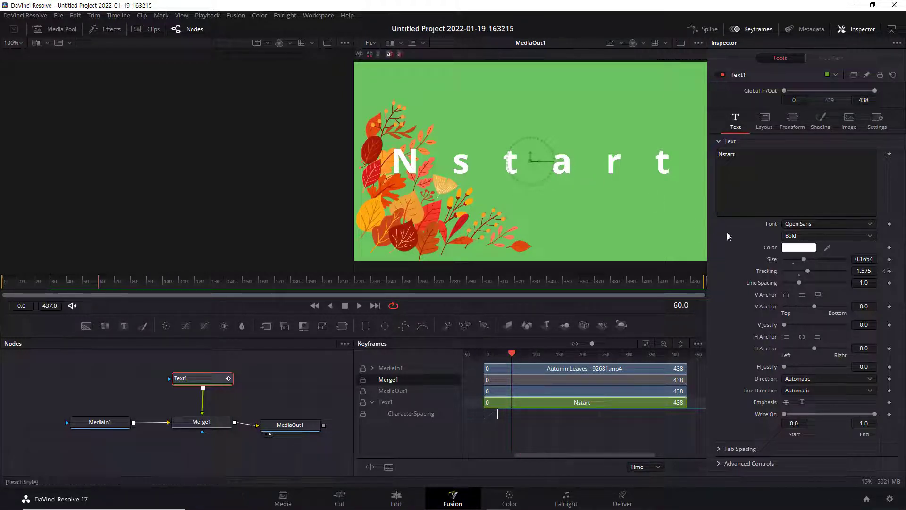
{"action": "left_click", "coordinate": [799, 275]}
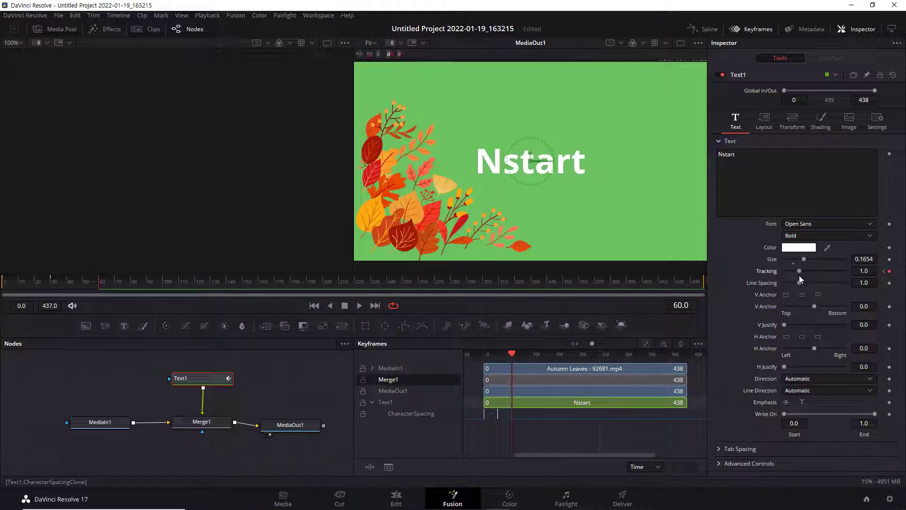
- Move the last CharacterSpacing keyframe to frame 150 in the Keyframes editor
{"action": "left_click", "coordinate": [516, 354]}
{"action": "left_click_drag", "start_coordinate": [516, 355], "coordinate": [525, 354]}
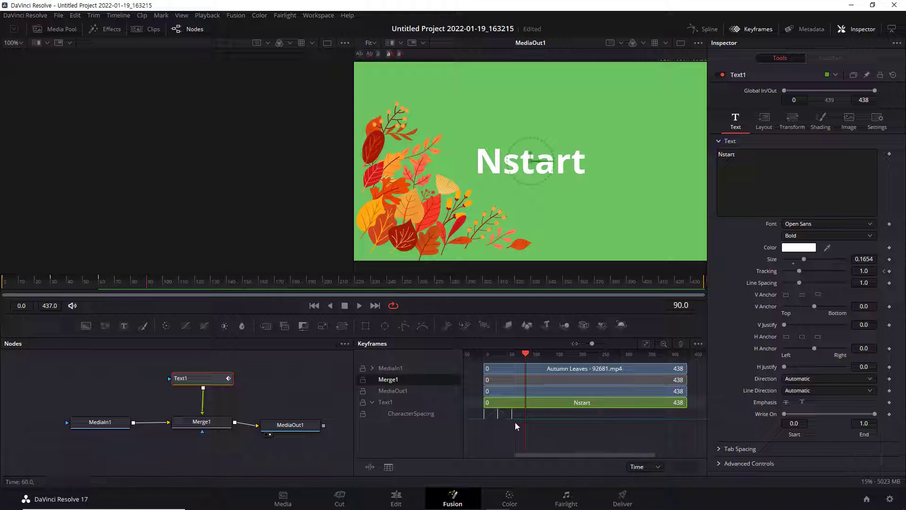
{"action": "left_click_drag", "start_coordinate": [509, 416], "coordinate": [554, 413]}
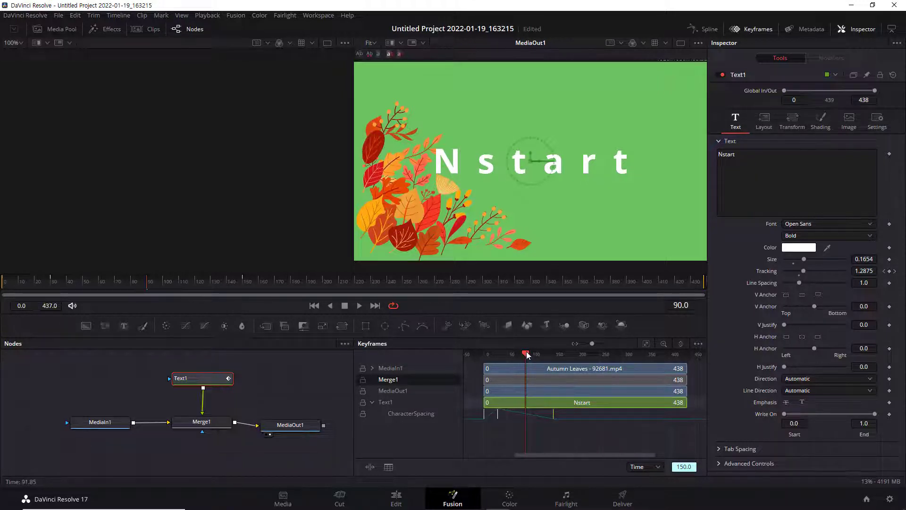
- Scrub back to the beginning and play the composition from frame 0 to review the letter-spacing animation
{"action": "left_click_drag", "start_coordinate": [527, 354], "coordinate": [486, 375]}
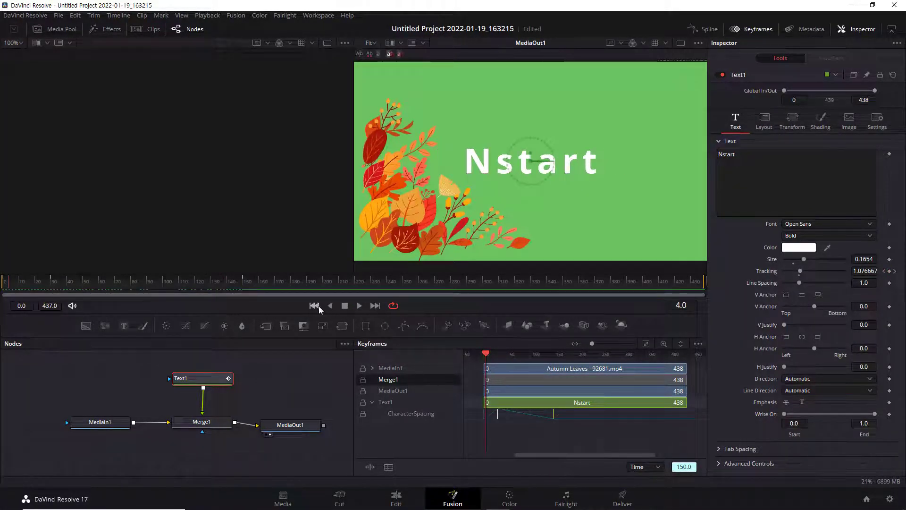
{"action": "left_click", "coordinate": [315, 305]}
{"action": "left_click", "coordinate": [359, 305]}
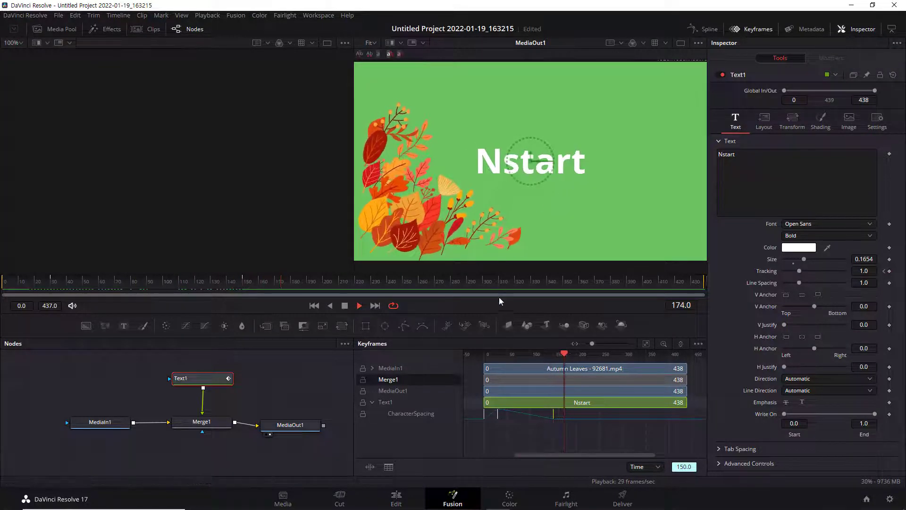
{"action": "left_click", "coordinate": [344, 305]}
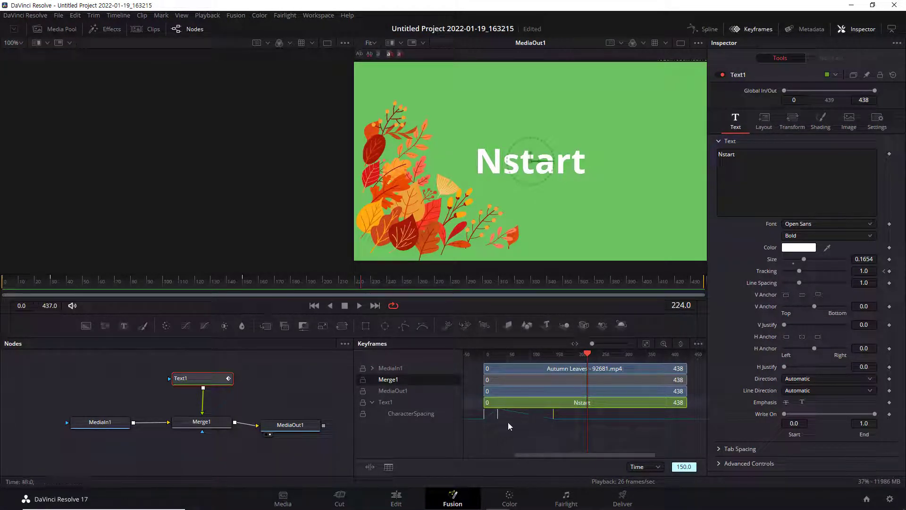
- Shift all CharacterSpacing keyframes together so the first sits at about frame 50, and replay the animation from the start
{"action": "left_click", "coordinate": [411, 412]}
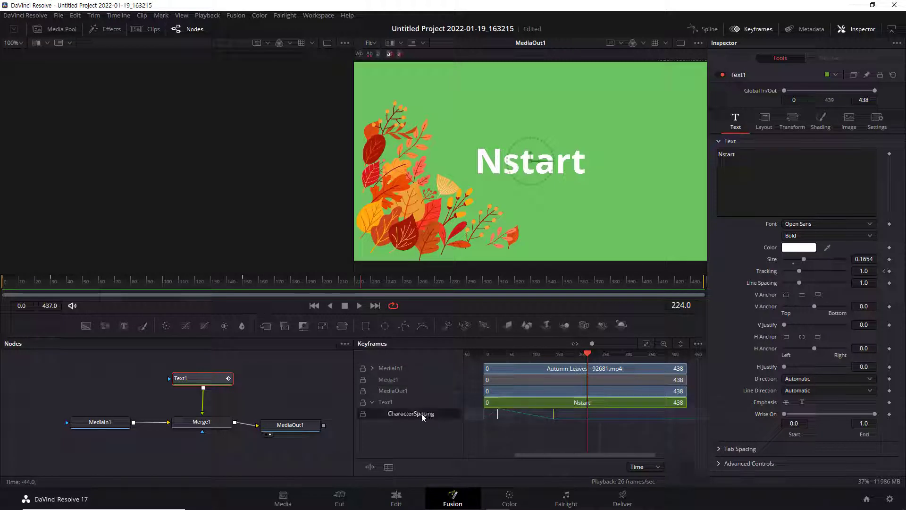
{"action": "left_click_drag", "start_coordinate": [497, 416], "coordinate": [522, 418]}
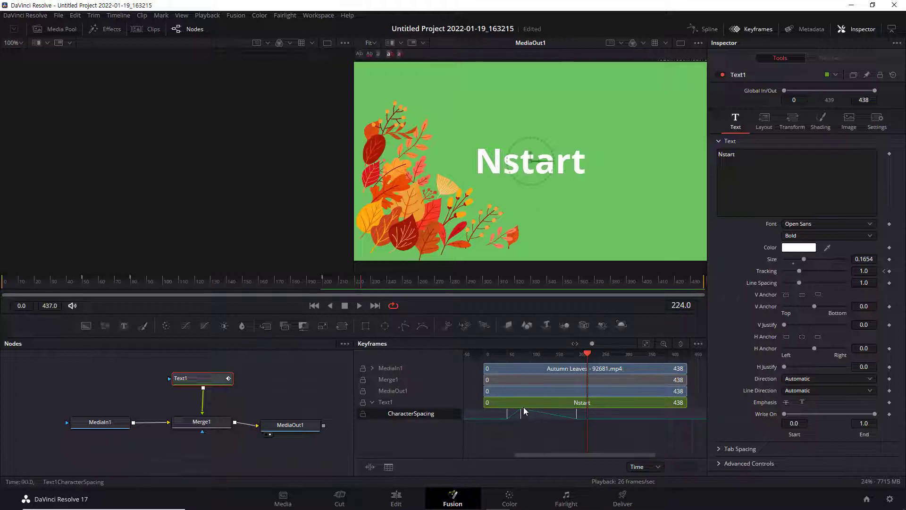
{"action": "left_click", "coordinate": [314, 305]}
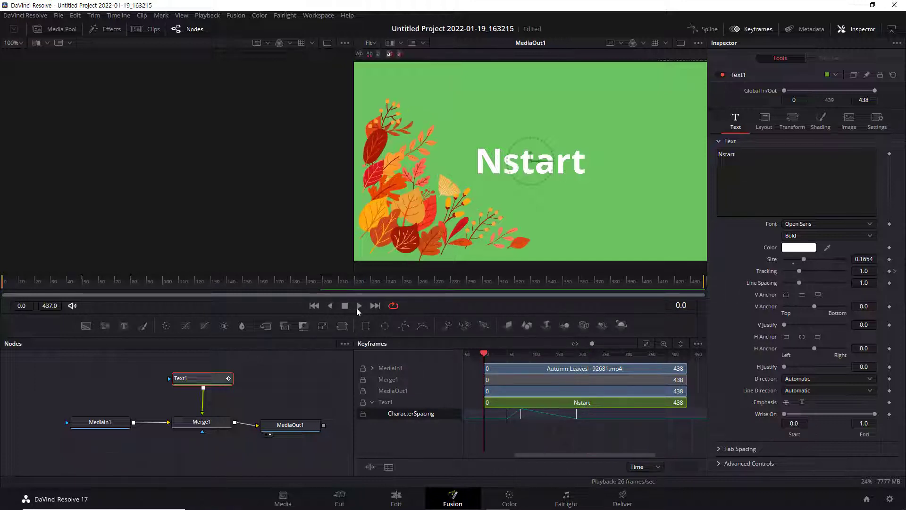
{"action": "left_click", "coordinate": [359, 306]}
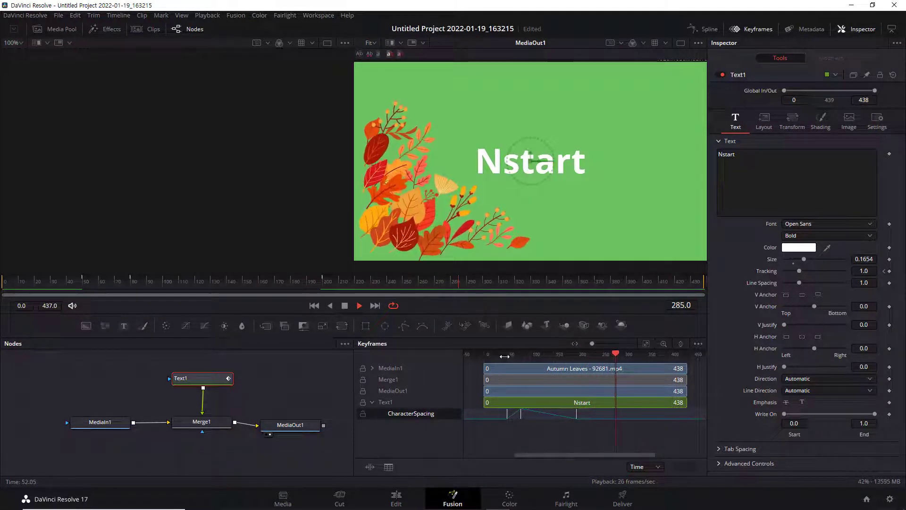
{"action": "left_click", "coordinate": [318, 306]}
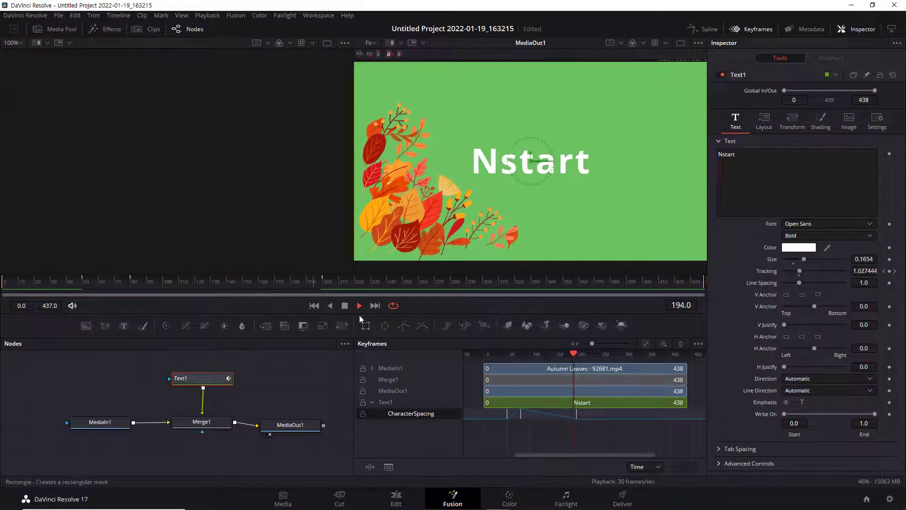
{"action": "left_click", "coordinate": [345, 306]}
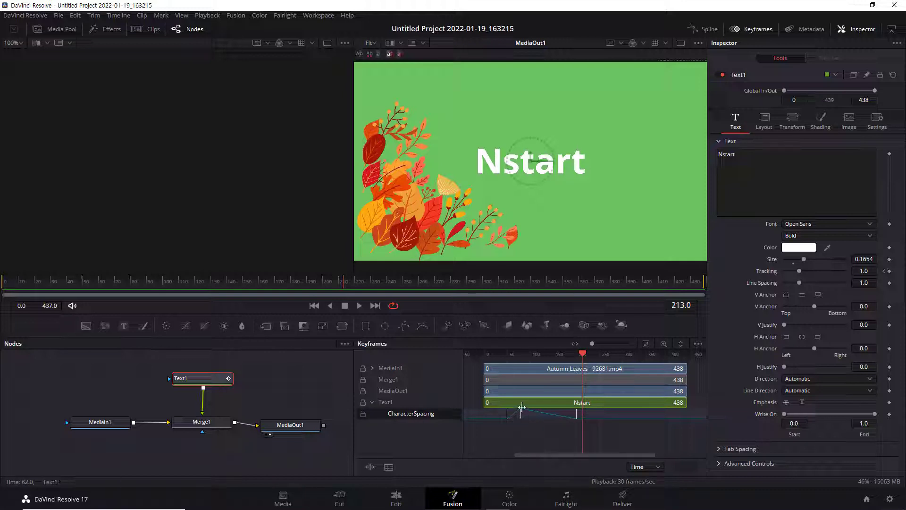
- Scrub to frames 80, 98 and 138 to examine how the title's Tracking changes between the keyframes
{"action": "left_click_drag", "start_coordinate": [584, 355], "coordinate": [521, 355]}
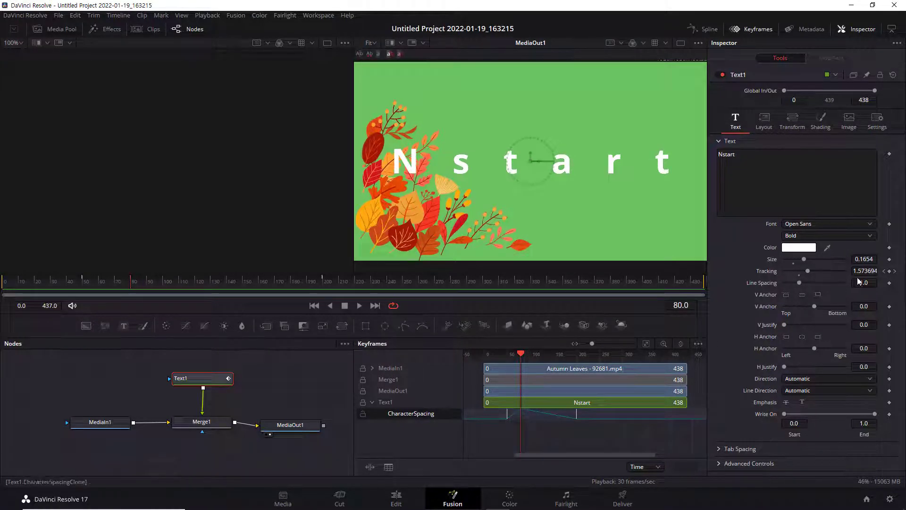
{"action": "left_click_drag", "start_coordinate": [522, 355], "coordinate": [531, 355]}
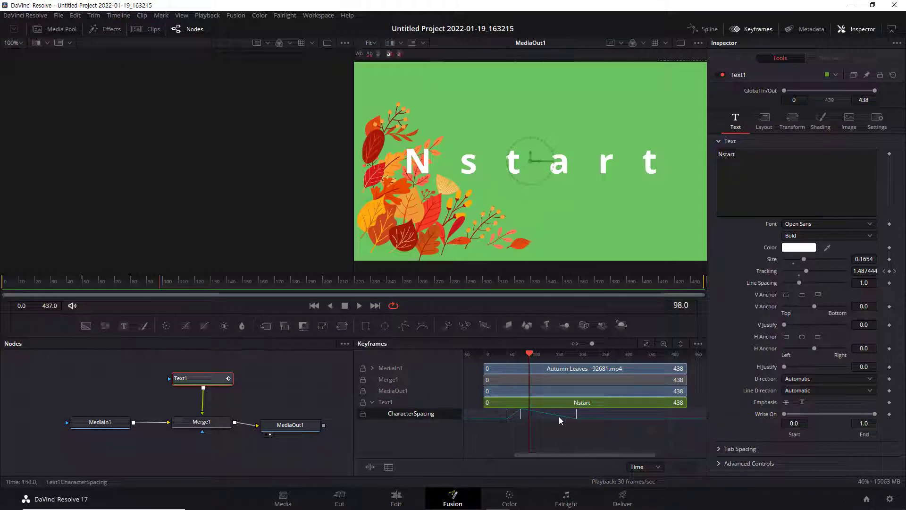
{"action": "left_click_drag", "start_coordinate": [531, 356], "coordinate": [547, 355]}
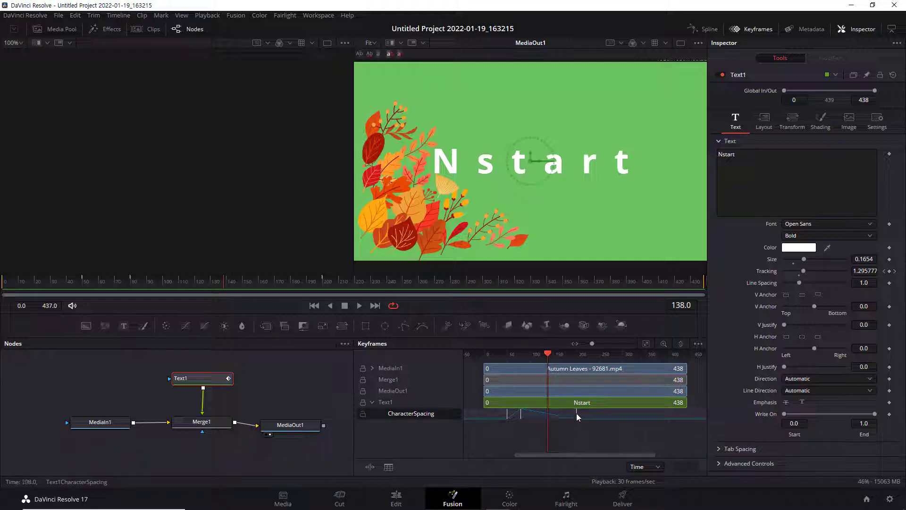
- Nudge all CharacterSpacing keyframes a few frames earlier as a group, and move only the last keyframe to frame 176
{"action": "left_click_drag", "start_coordinate": [576, 413], "coordinate": [575, 412]}
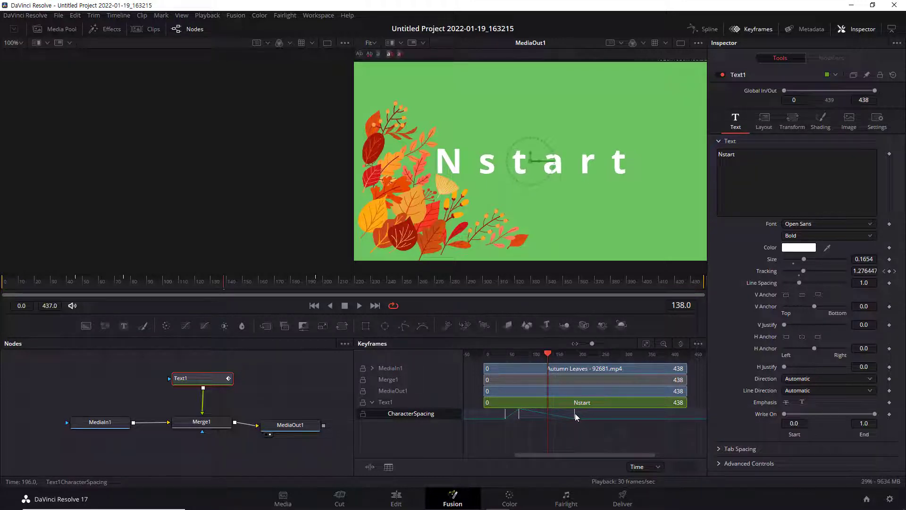
{"action": "left_click", "coordinate": [427, 428]}
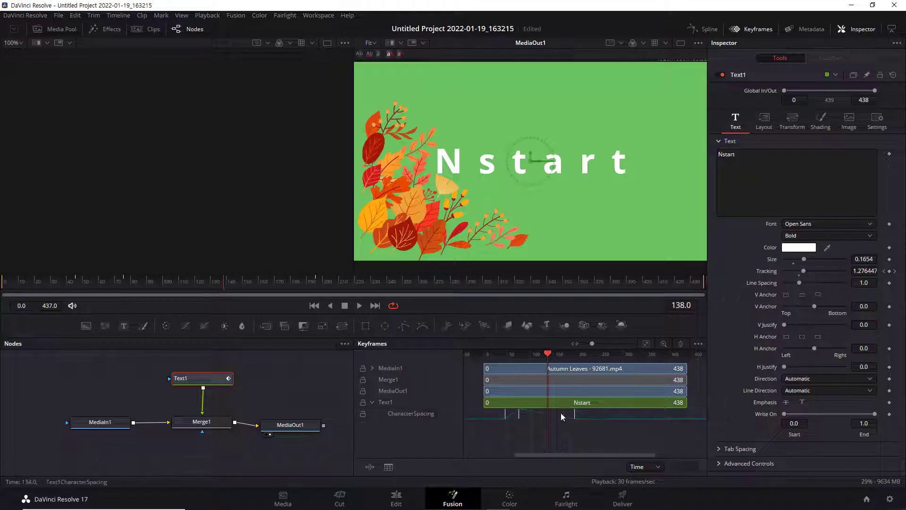
{"action": "left_click_drag", "start_coordinate": [572, 416], "coordinate": [566, 415]}
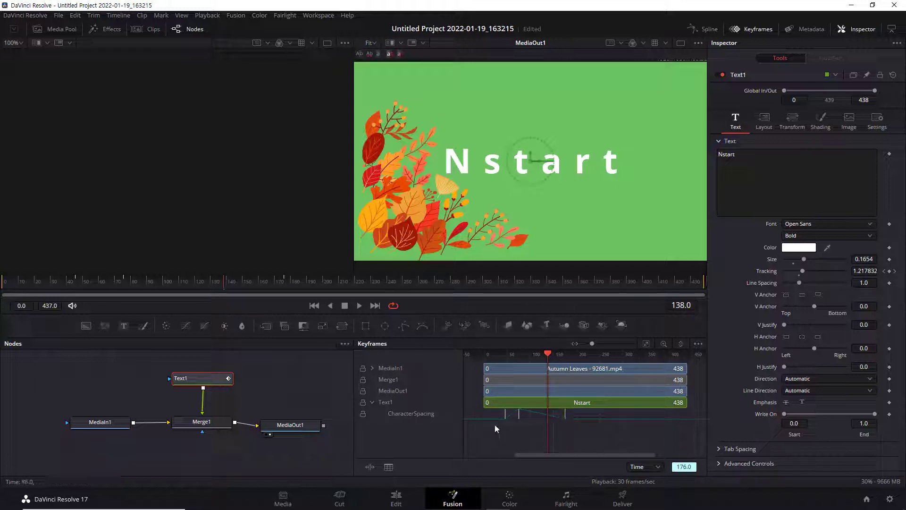
- Turn on Display Point Values for the title's CharacterSpacing keyframe track
{"action": "left_click", "coordinate": [417, 415]}
{"action": "right_click", "coordinate": [425, 417]}
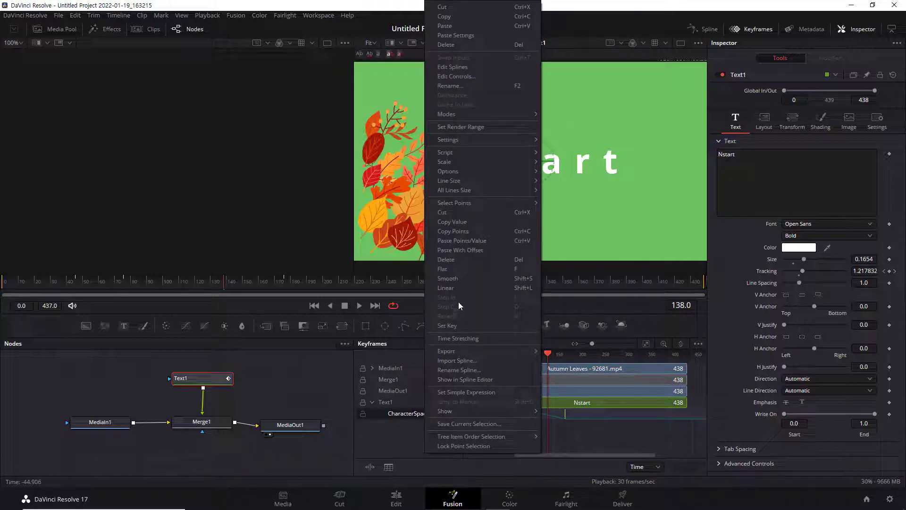
{"action": "mouse_move", "coordinate": [457, 171]}
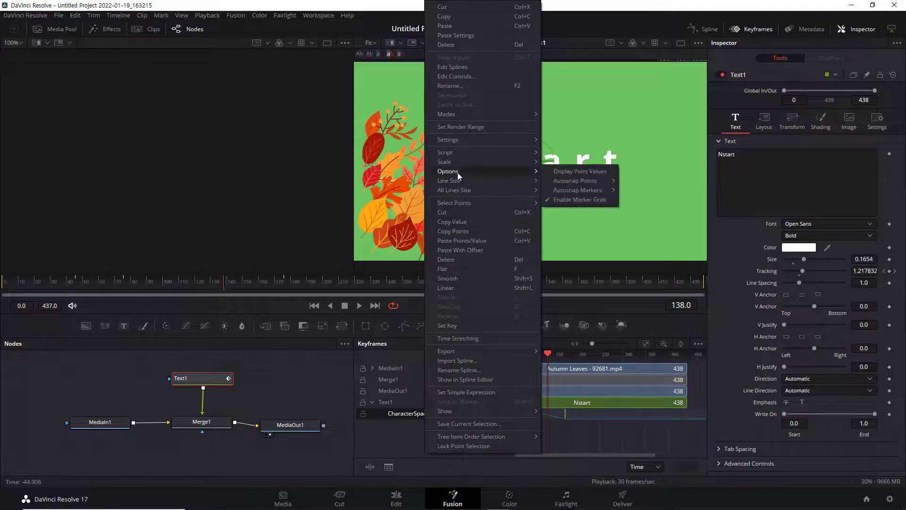
{"action": "left_click", "coordinate": [577, 173]}
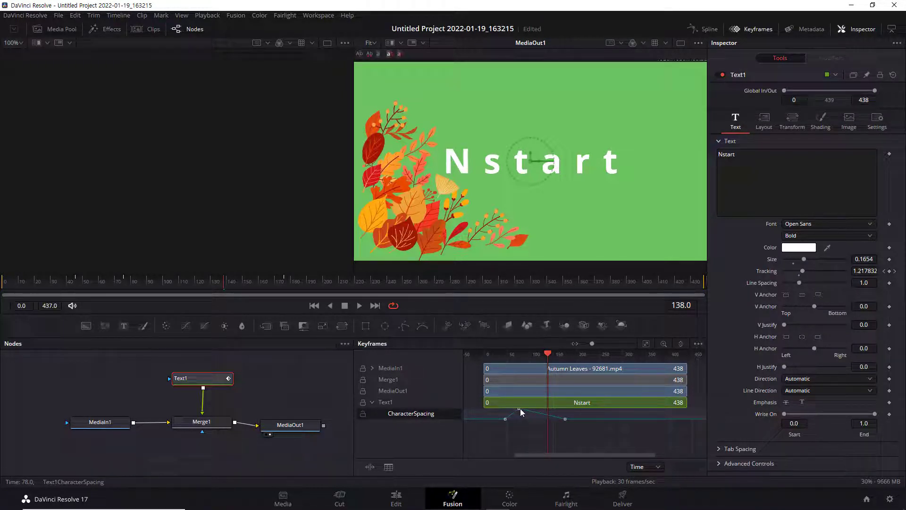
- Shift all CharacterSpacing keyframes a few frames later as a group, and move only the middle keyframe to frame 96
{"action": "left_click_drag", "start_coordinate": [521, 412], "coordinate": [524, 412]}
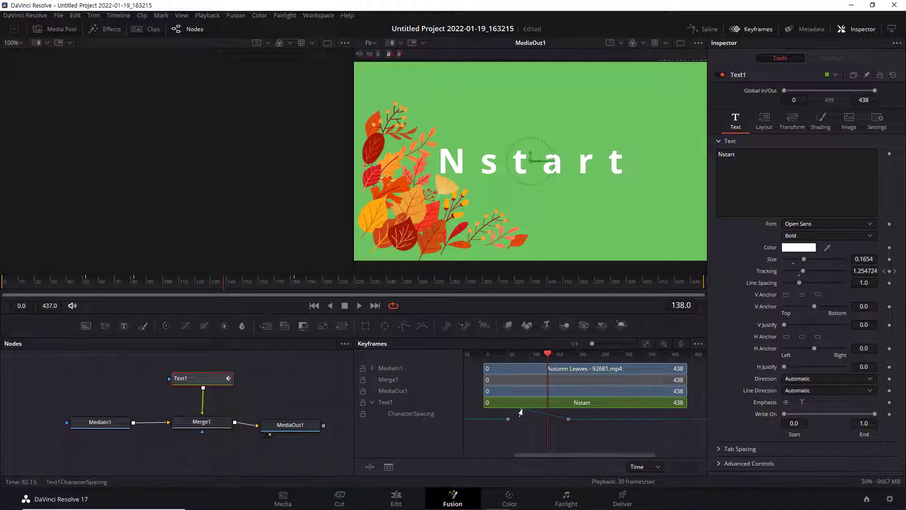
{"action": "left_click_drag", "start_coordinate": [520, 410], "coordinate": [530, 413]}
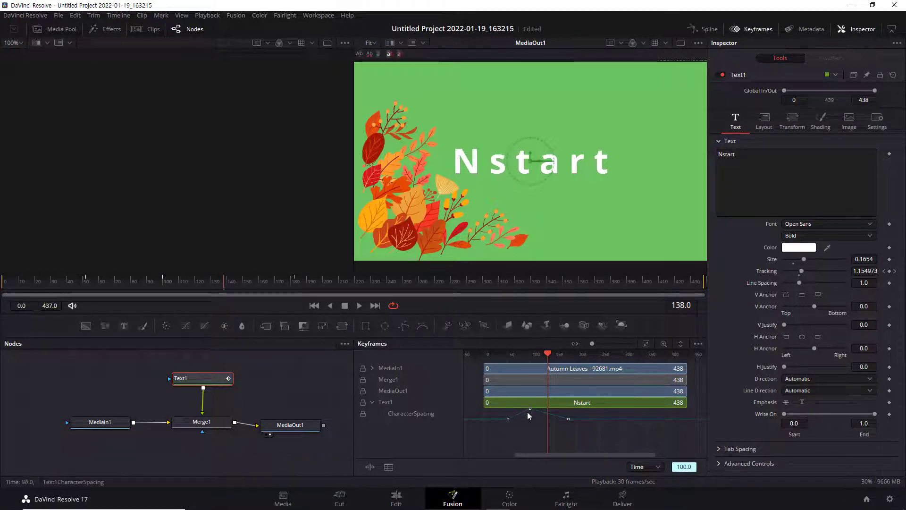
{"action": "left_click_drag", "start_coordinate": [529, 414], "coordinate": [529, 408]}
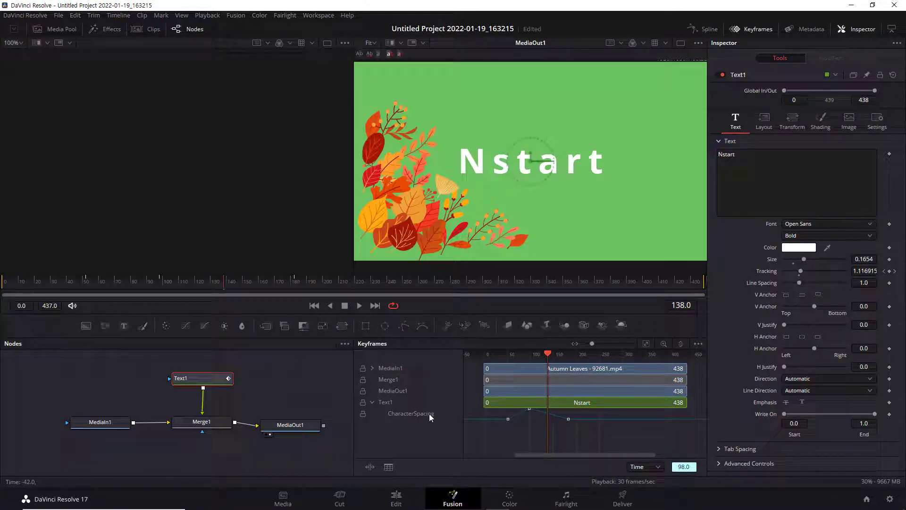
{"action": "left_click_drag", "start_coordinate": [527, 413], "coordinate": [528, 412]}
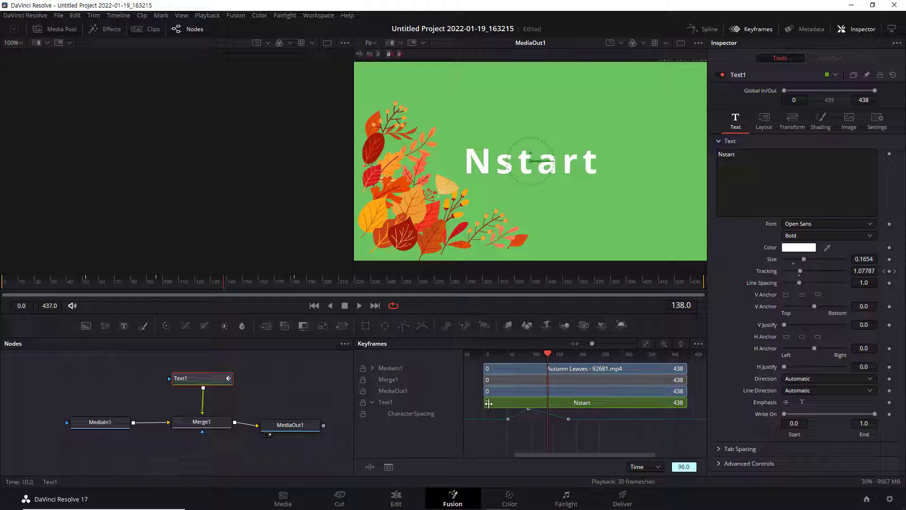
- Trim the start of the Text1 bar to frame 50, and play the composition from frame 0 to review the title's delayed entrance
{"action": "left_click_drag", "start_coordinate": [545, 354], "coordinate": [489, 356]}
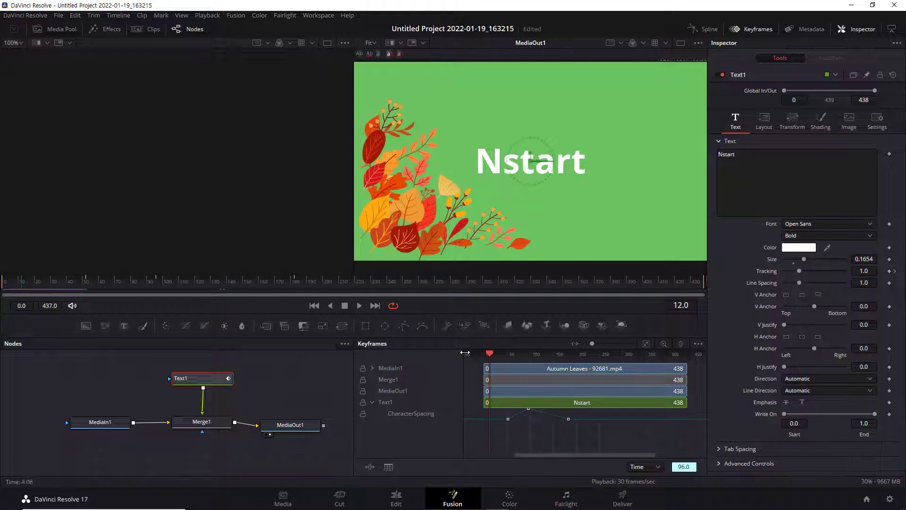
{"action": "left_click", "coordinate": [315, 306]}
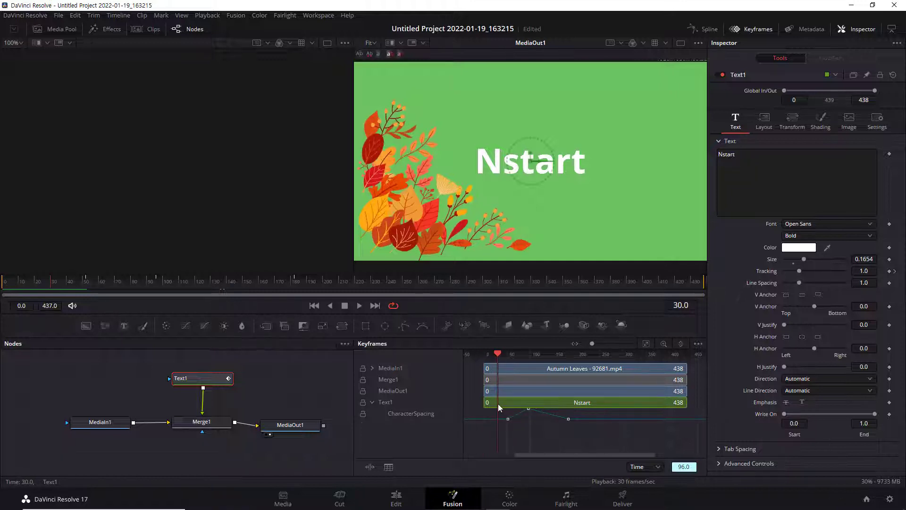
{"action": "left_click_drag", "start_coordinate": [485, 402], "coordinate": [507, 402]}
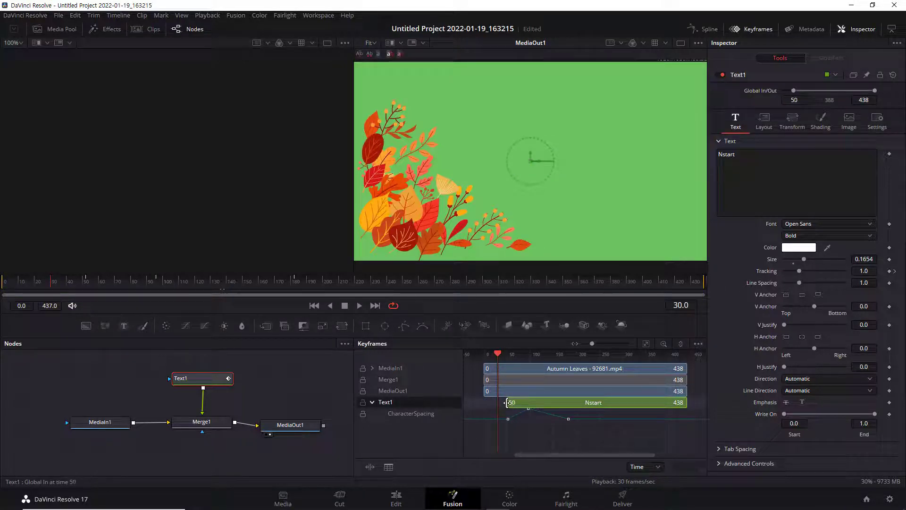
{"action": "left_click_drag", "start_coordinate": [497, 356], "coordinate": [483, 354]}
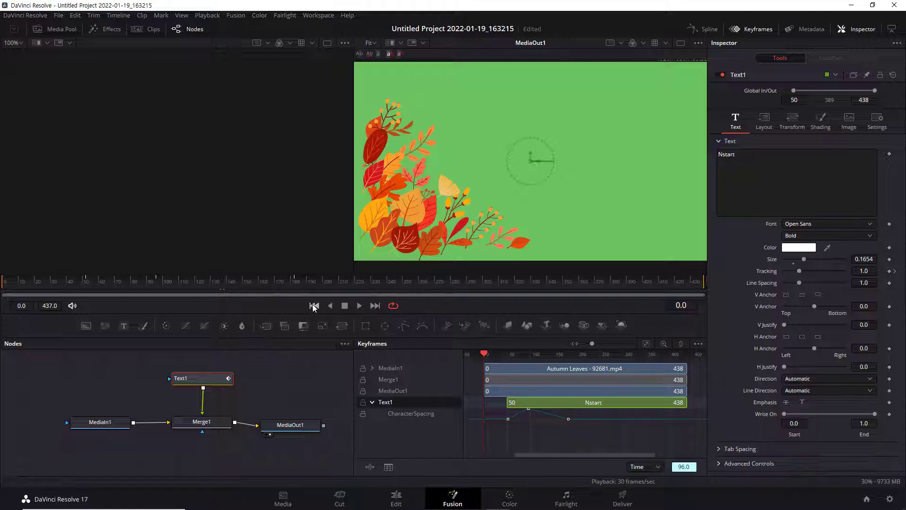
{"action": "left_click", "coordinate": [359, 305]}
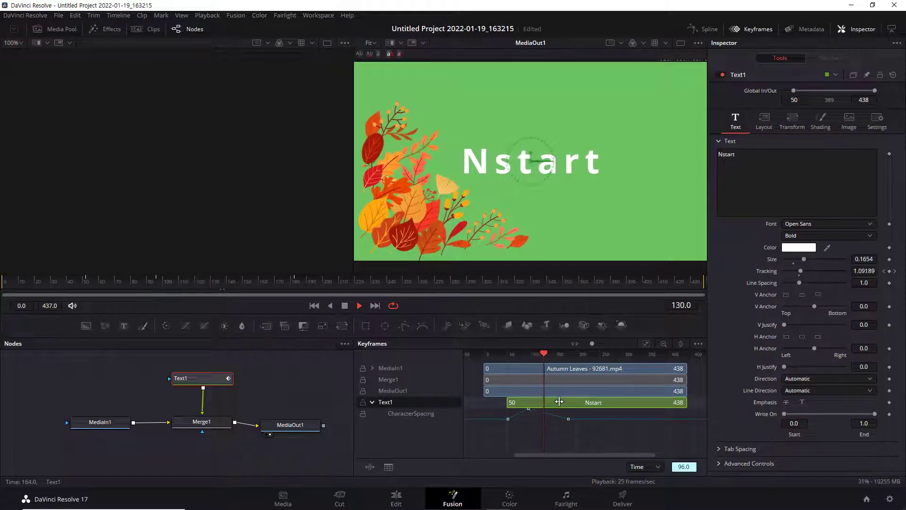
{"action": "left_click", "coordinate": [345, 305]}
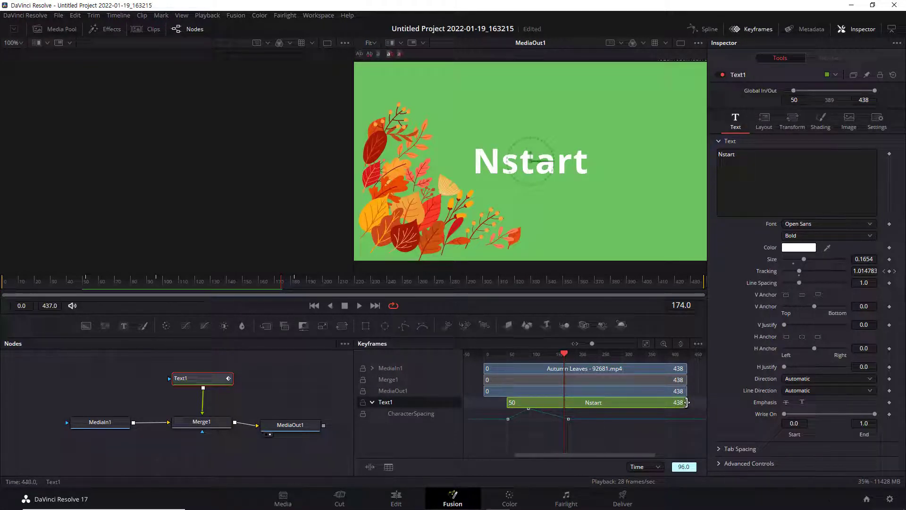
- Trim the end of the Text1 bar to frame 200 and replay the composition from frame 0
{"action": "left_click_drag", "start_coordinate": [686, 402], "coordinate": [576, 403]}
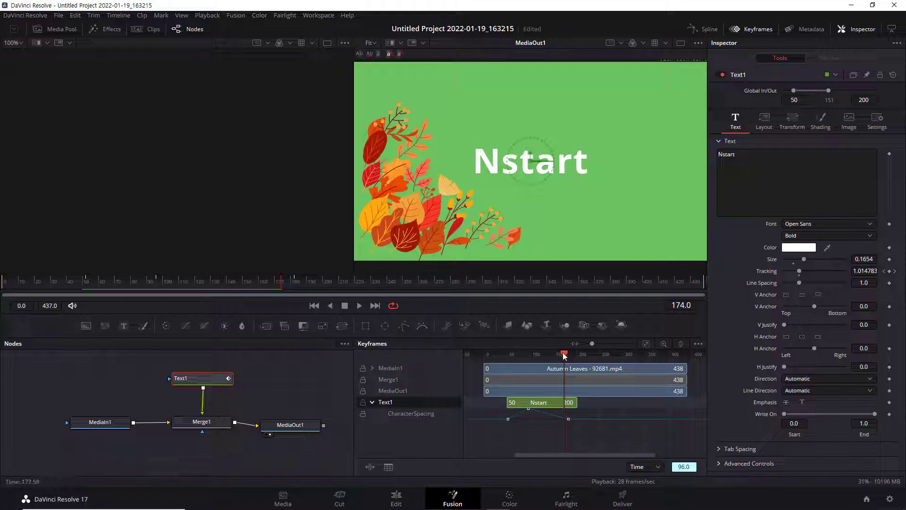
{"action": "left_click_drag", "start_coordinate": [564, 356], "coordinate": [484, 357]}
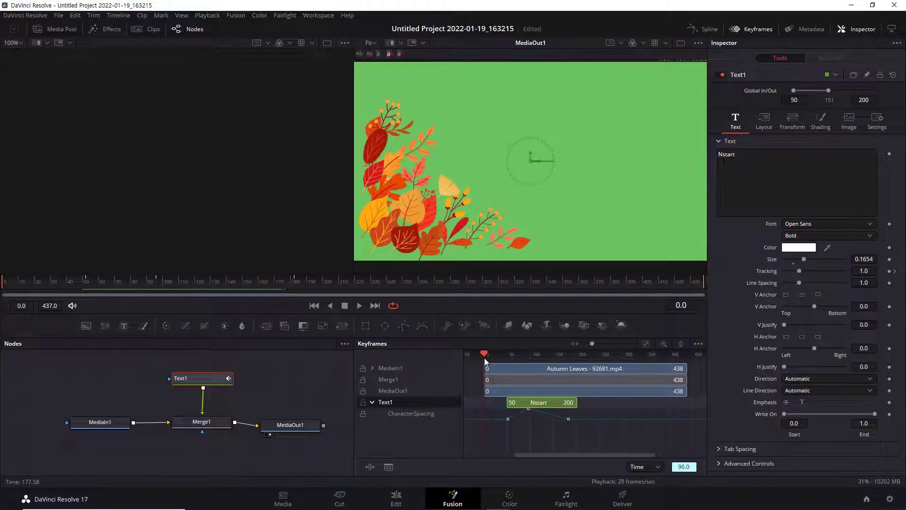
{"action": "left_click", "coordinate": [358, 306]}
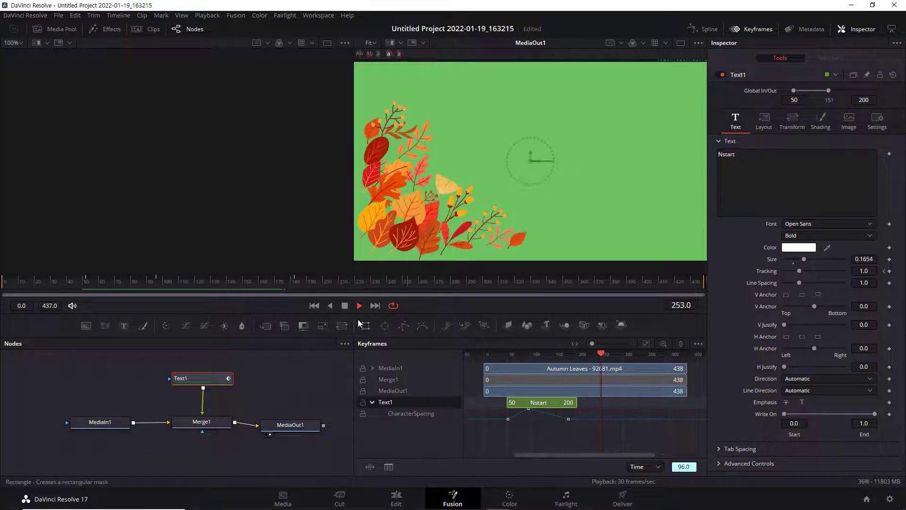
{"action": "key", "text": "space"}
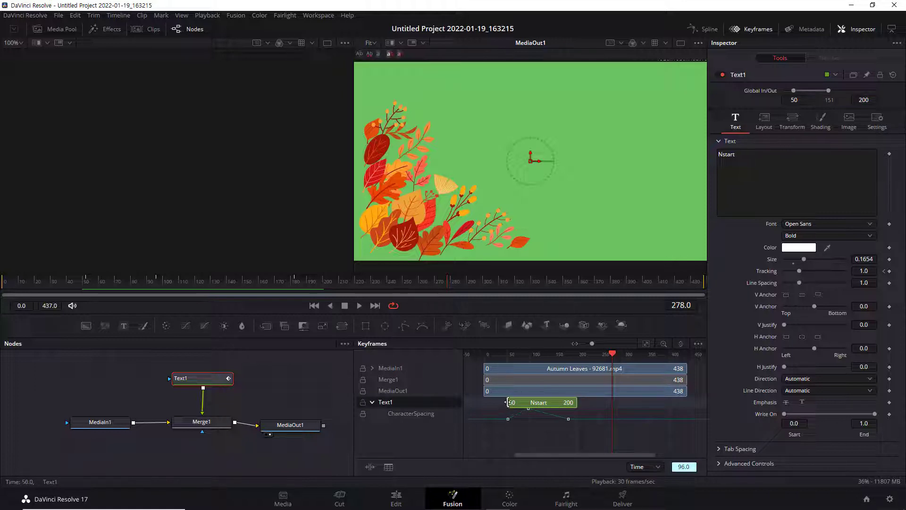
- Extend the Text1 bar to run from frame -2 to 439, and bring the playhead back to frame 8
{"action": "left_click_drag", "start_coordinate": [503, 402], "coordinate": [485, 402]}
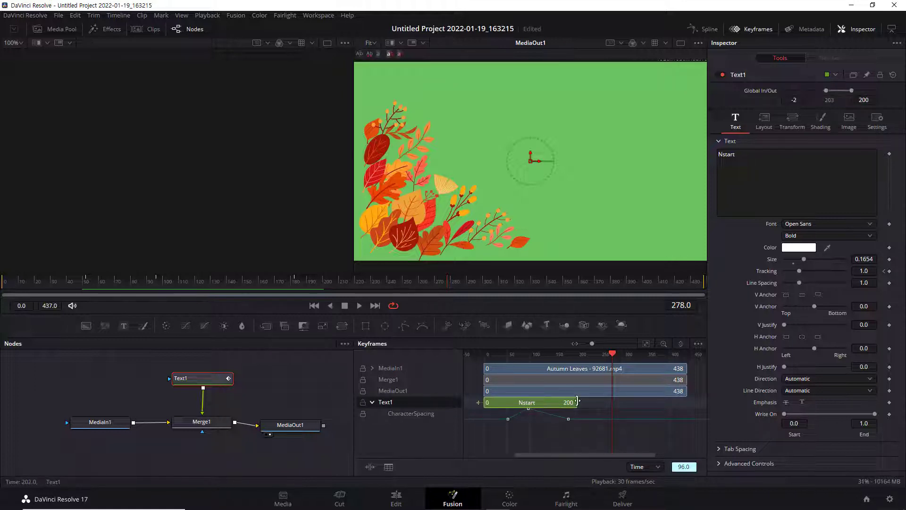
{"action": "left_click_drag", "start_coordinate": [575, 402], "coordinate": [686, 402]}
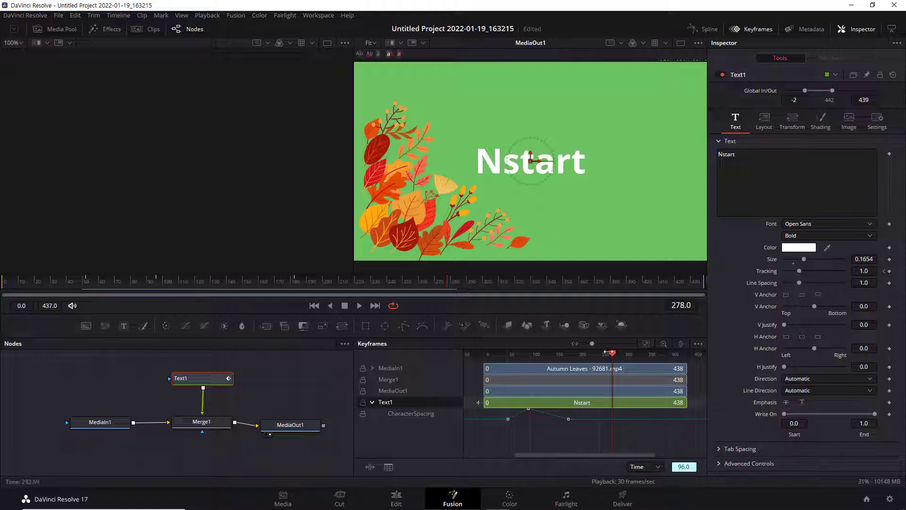
{"action": "left_click_drag", "start_coordinate": [613, 359], "coordinate": [487, 362]}
{"action": "key", "text": "space"}
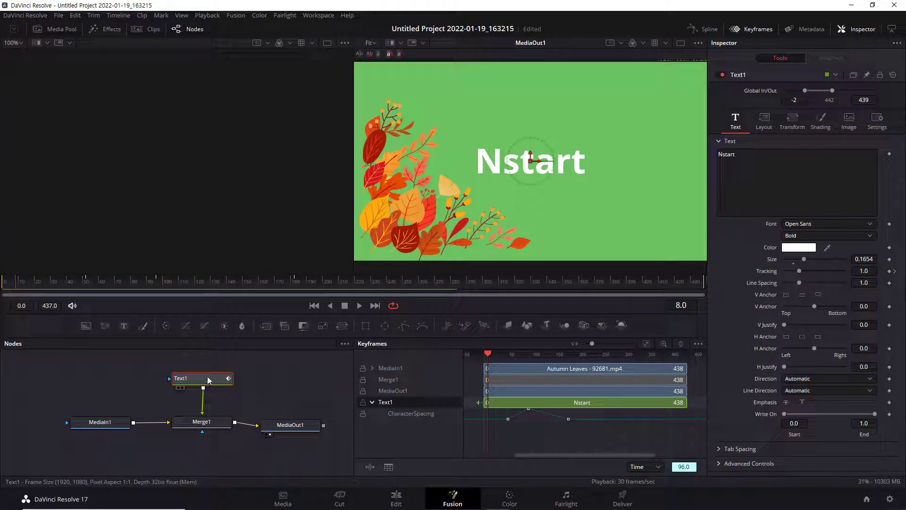
- Move the Text1 node slightly up and insert a Blur node between Text1 and Merge1
{"action": "left_click_drag", "start_coordinate": [209, 379], "coordinate": [209, 373]}
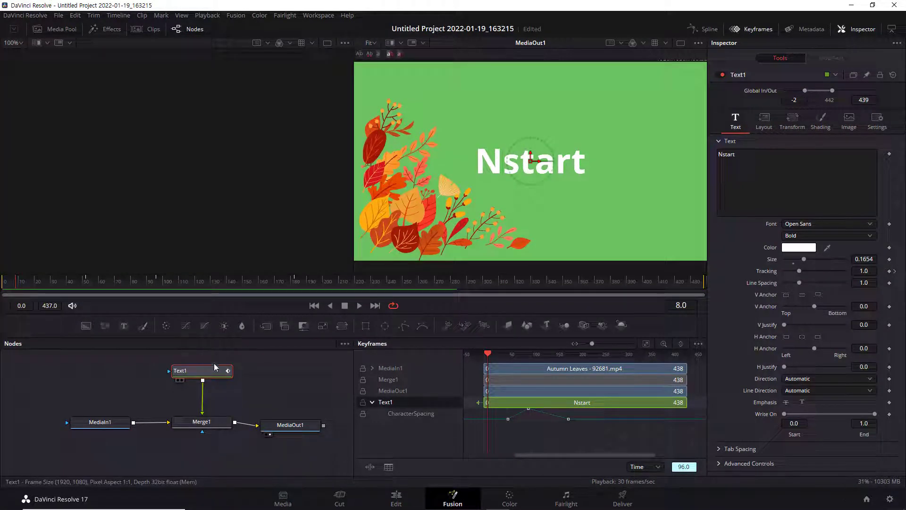
{"action": "left_click", "coordinate": [243, 327]}
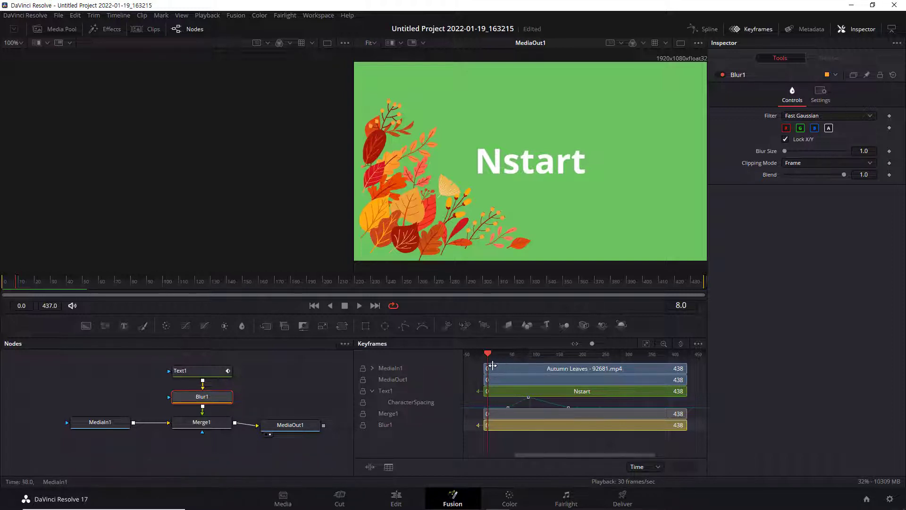
- Try a Blur Size of 25.2 at frame 0, and reset it to 1.0 at frame 30
{"action": "left_click", "coordinate": [313, 305]}
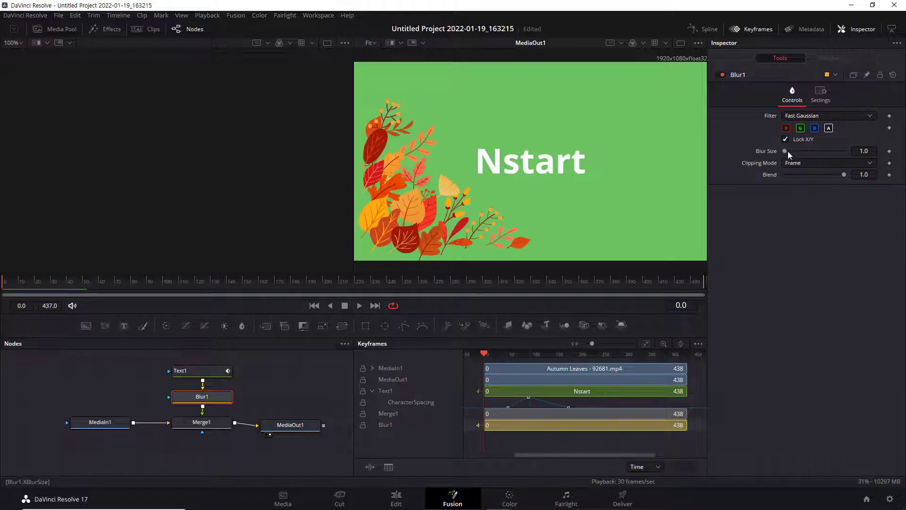
{"action": "left_click_drag", "start_coordinate": [786, 152], "coordinate": [799, 148]}
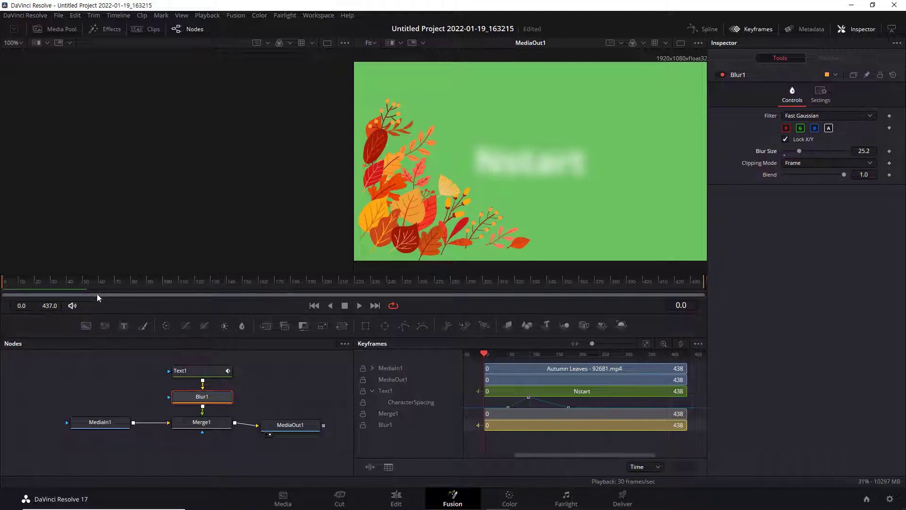
{"action": "left_click", "coordinate": [51, 281]}
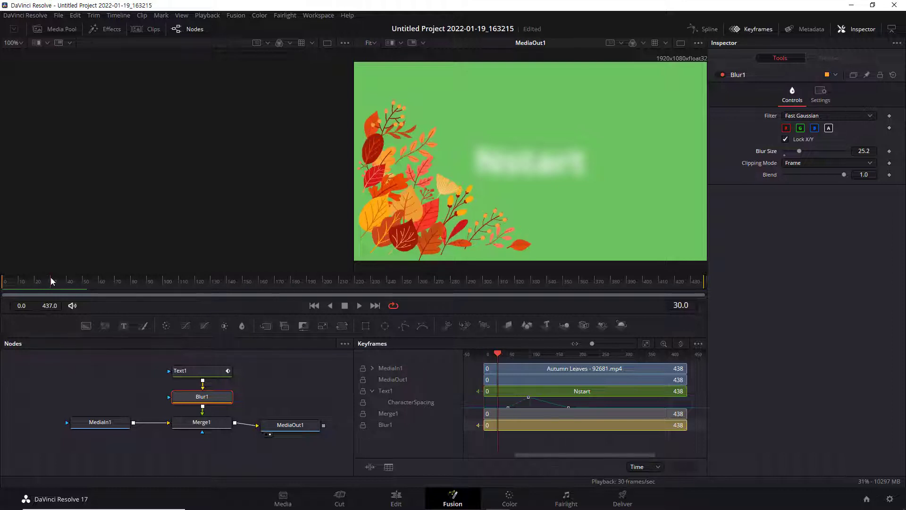
{"action": "left_click", "coordinate": [784, 155]}
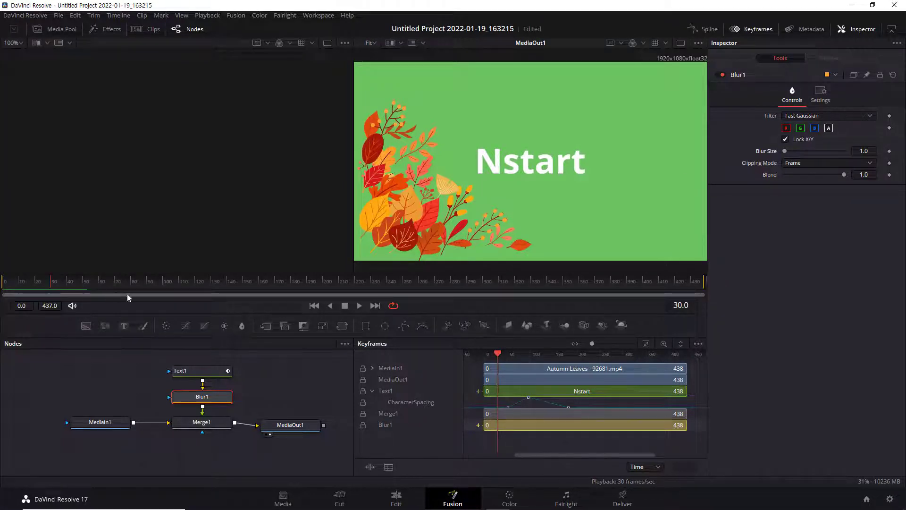
- Set the Blur1 node's Blur Size to 23.6 at frame 0 and add a keyframe for it
{"action": "left_click", "coordinate": [314, 305]}
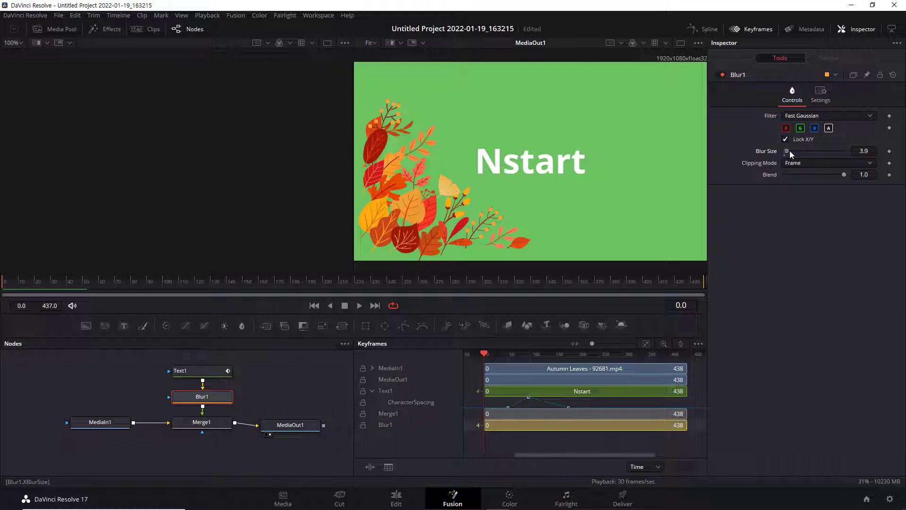
{"action": "left_click_drag", "start_coordinate": [789, 151], "coordinate": [799, 151]}
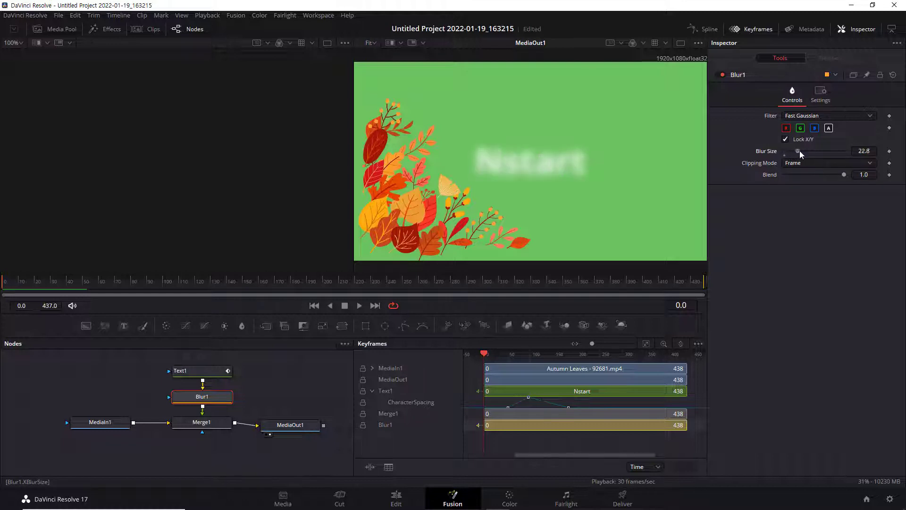
{"action": "left_click", "coordinate": [889, 151]}
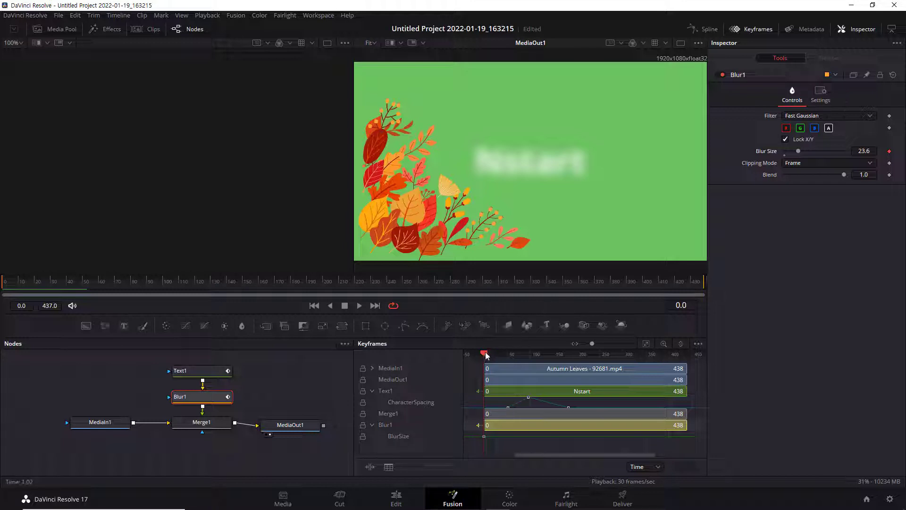
- Scrub to frame 26 and turn off Display Point Values for the keyframe tracks
{"action": "left_click_drag", "start_coordinate": [485, 354], "coordinate": [496, 355]}
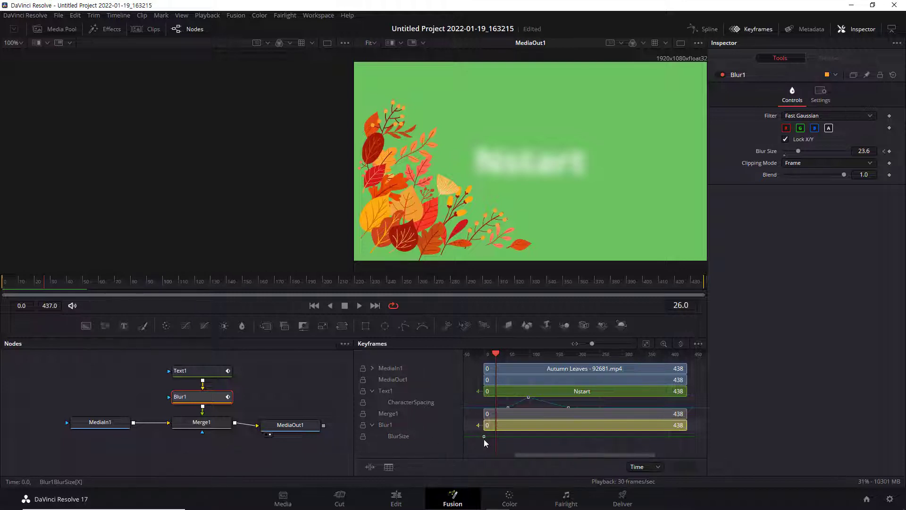
{"action": "right_click", "coordinate": [399, 436]}
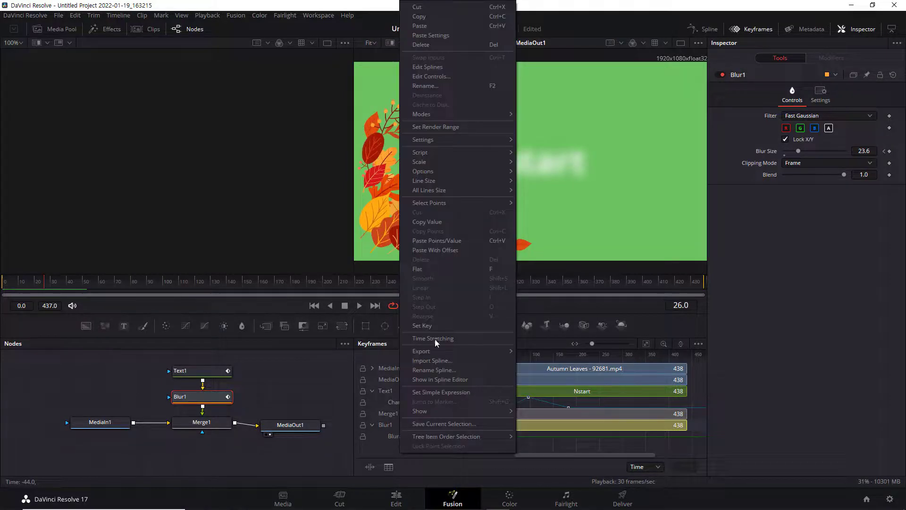
{"action": "mouse_move", "coordinate": [433, 174]}
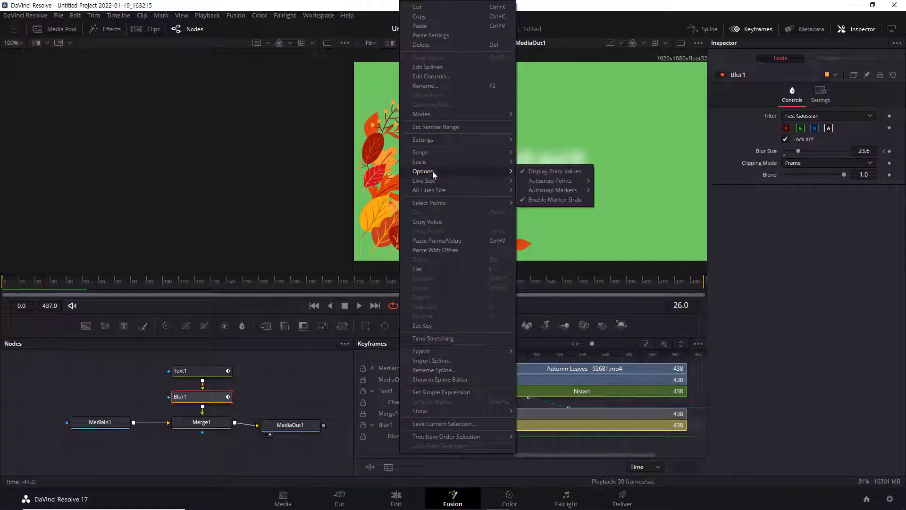
{"action": "left_click", "coordinate": [557, 171]}
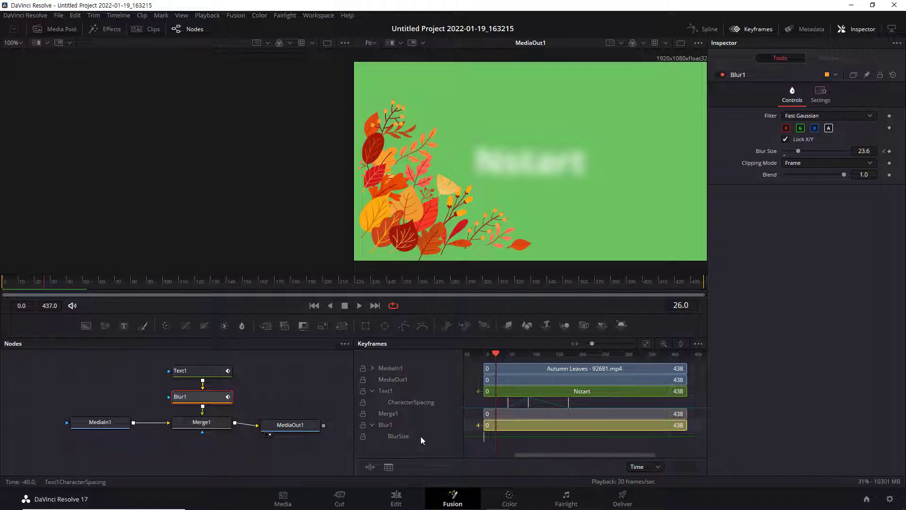
- Set the Blur1 node's Blur Size to 1.0 at frame 52
{"action": "left_click_drag", "start_coordinate": [497, 355], "coordinate": [489, 355]}
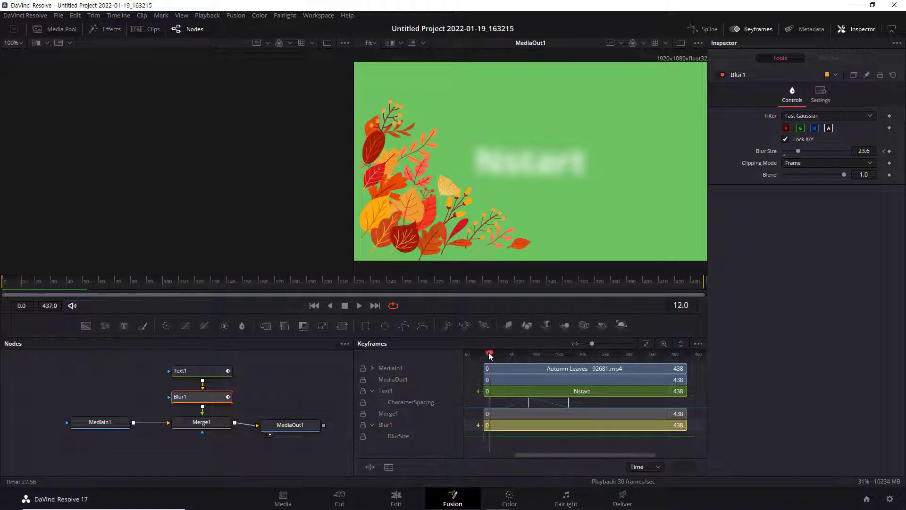
{"action": "left_click", "coordinate": [53, 282]}
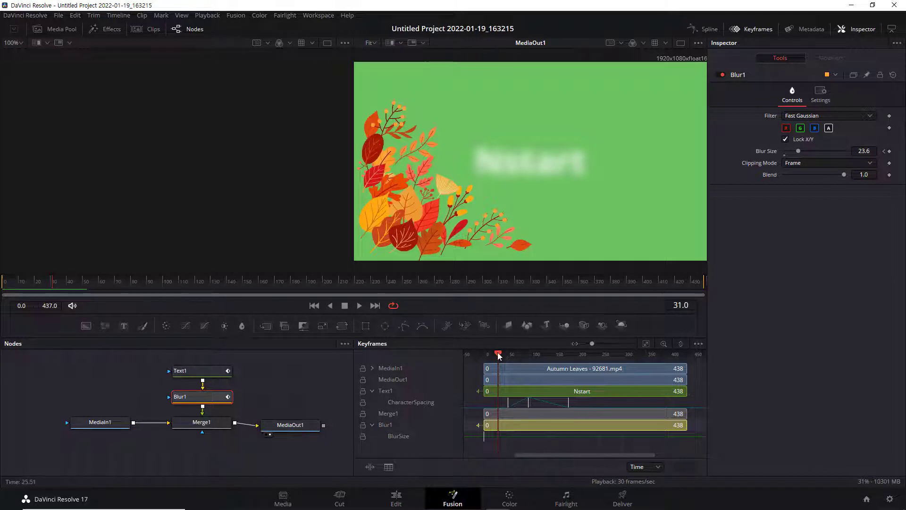
{"action": "left_click_drag", "start_coordinate": [501, 357], "coordinate": [509, 359]}
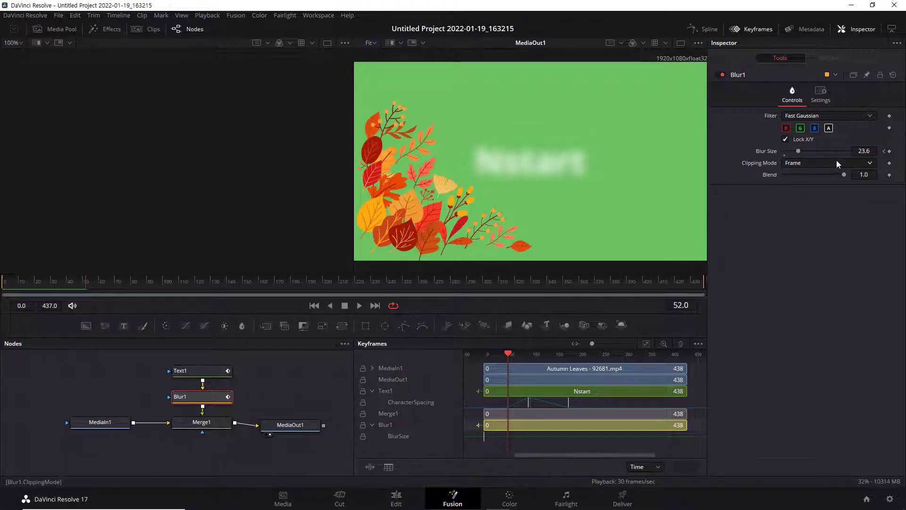
{"action": "left_click", "coordinate": [785, 152]}
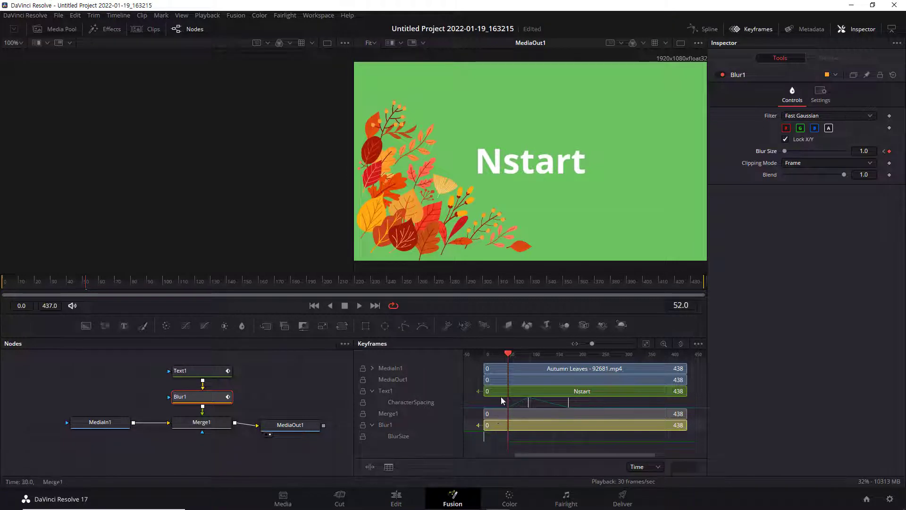
- Play the composition from the first frame to review the blur and tracking animation, and stop playback
{"action": "left_click", "coordinate": [315, 306]}
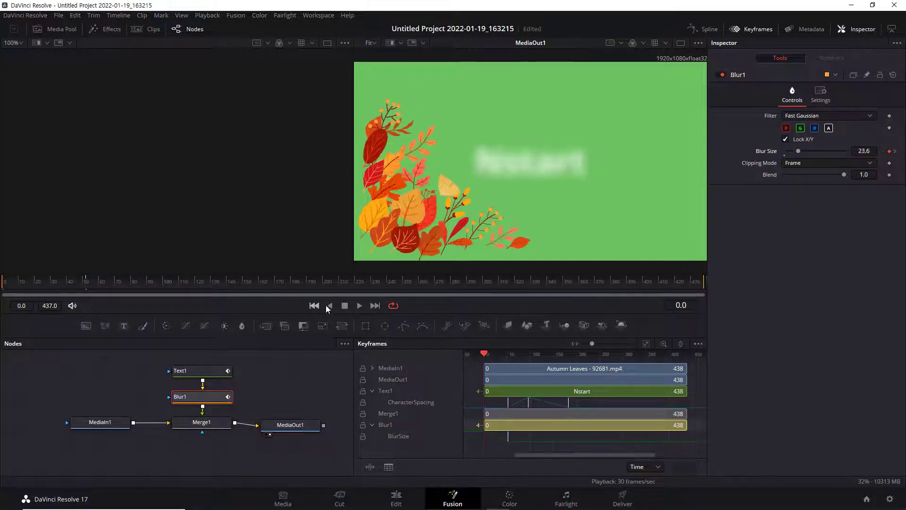
{"action": "left_click", "coordinate": [358, 305]}
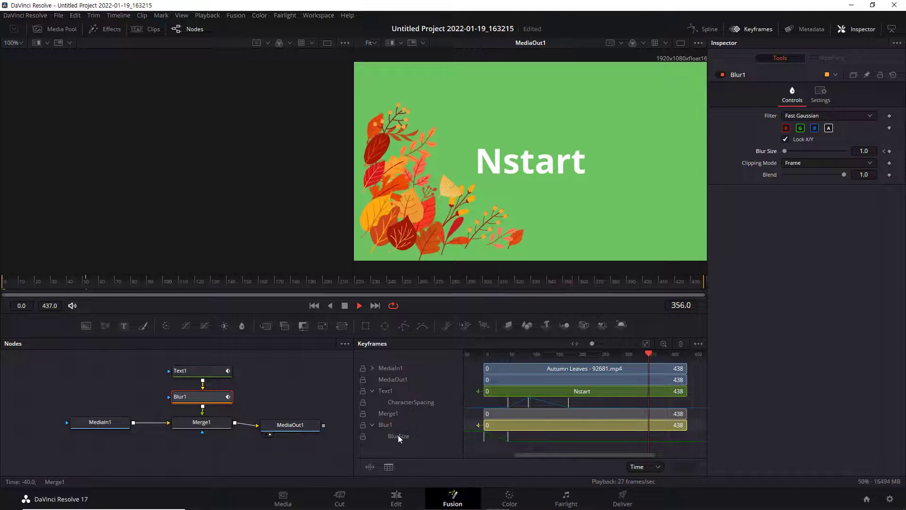
{"action": "left_click", "coordinate": [315, 306]}
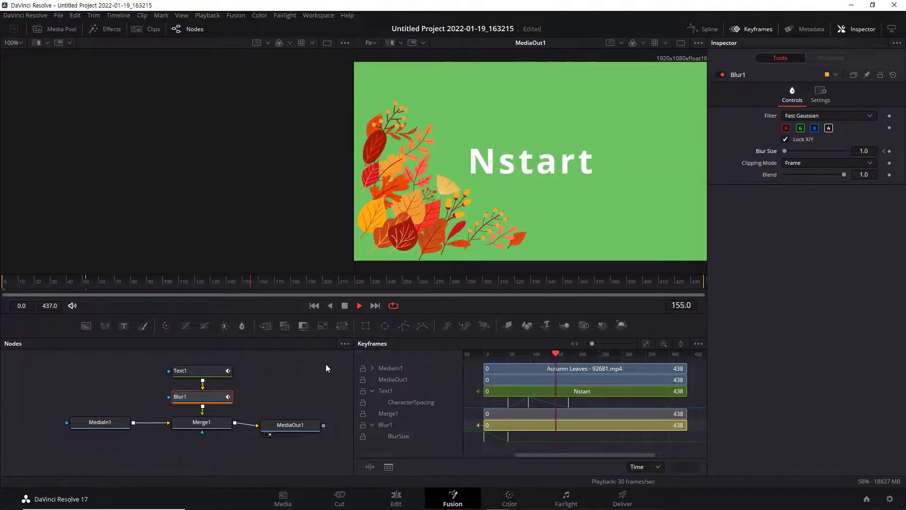
{"action": "left_click", "coordinate": [345, 306]}
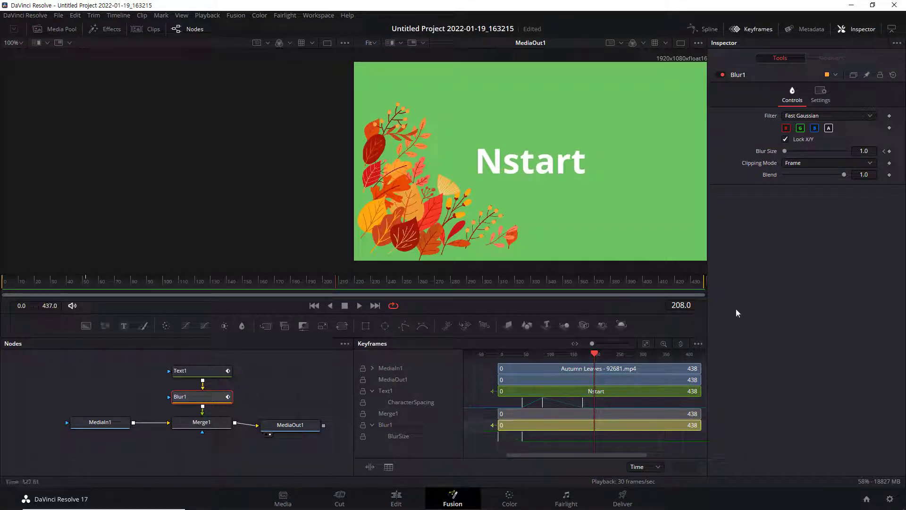
- Shorten the Inspector so the Keyframes editor extends beneath it, and fit all tracks in the widened Keyframes view
{"action": "left_click", "coordinate": [891, 30]}
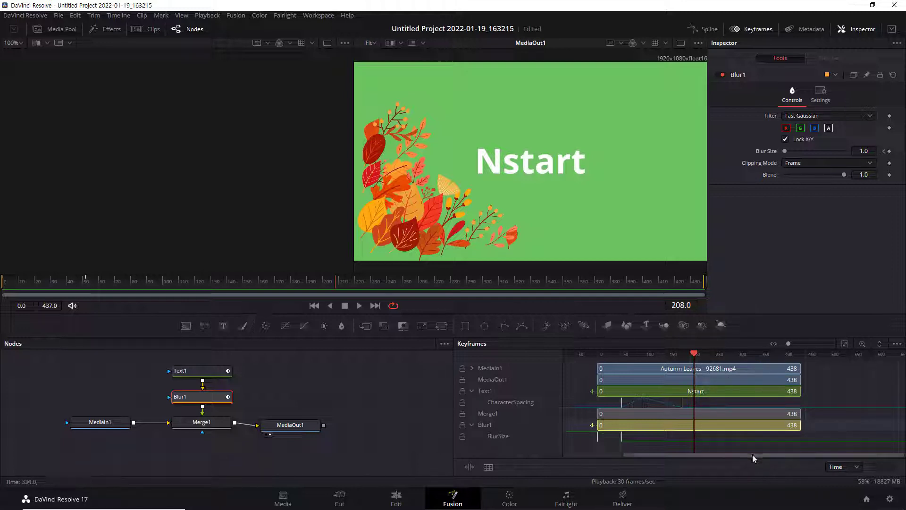
{"action": "left_click_drag", "start_coordinate": [752, 455], "coordinate": [781, 450]}
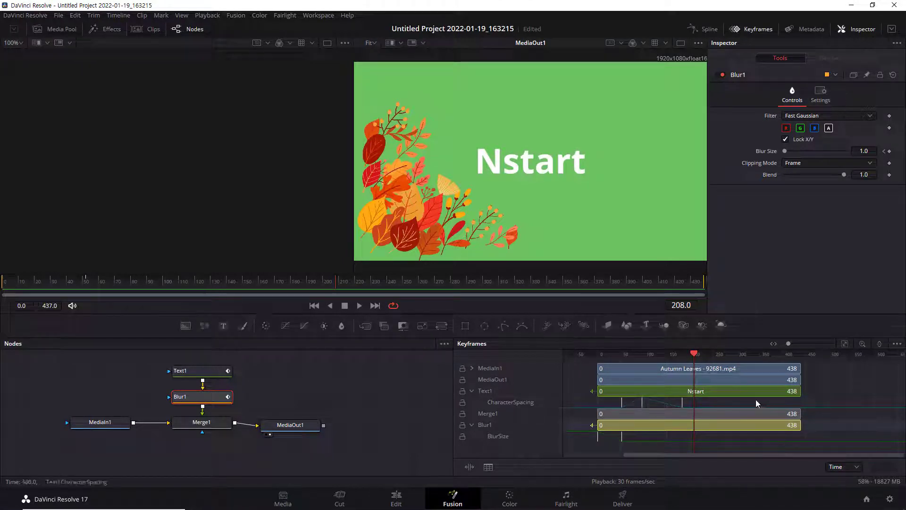
{"action": "scroll", "coordinate": [754, 399], "scroll_direction": "up", "scroll_amount": 3}
{"action": "scroll", "coordinate": [754, 399], "scroll_direction": "up", "scroll_amount": 2}
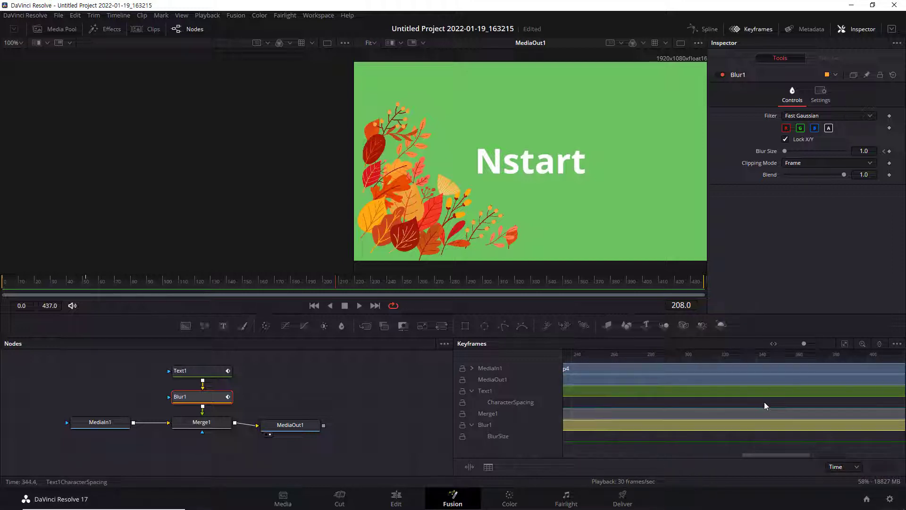
{"action": "left_click_drag", "start_coordinate": [769, 406], "coordinate": [851, 405]}
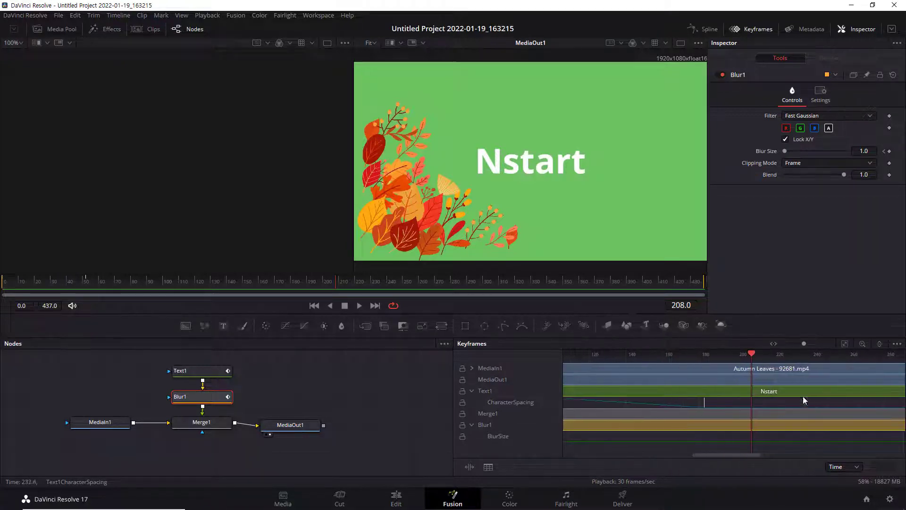
{"action": "left_click", "coordinate": [845, 344]}
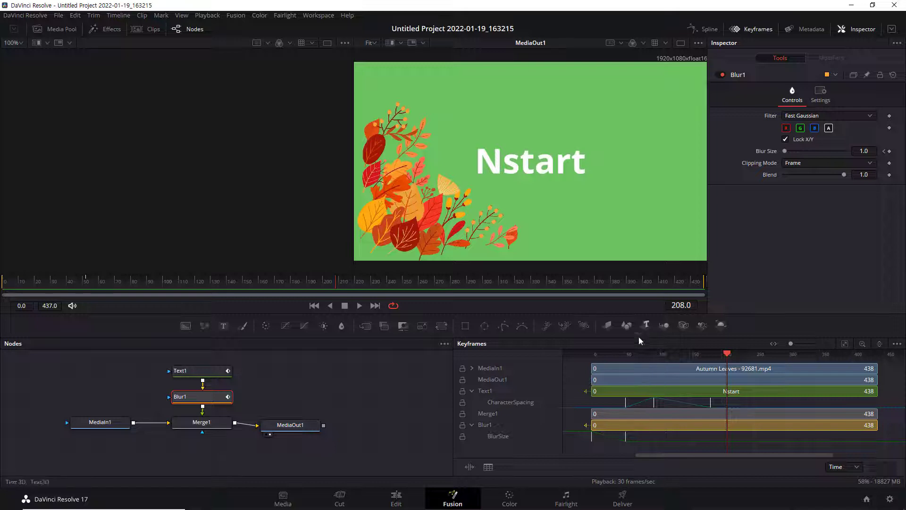
- Trim the start of the Text1 segment to frame 73, and extend it back to frame 1
{"action": "left_click", "coordinate": [677, 386]}
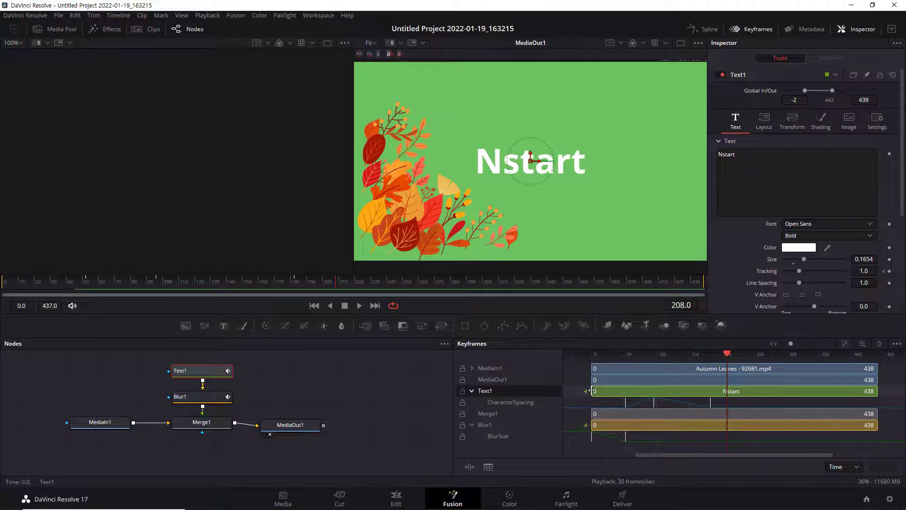
{"action": "left_click_drag", "start_coordinate": [592, 390], "coordinate": [640, 391]}
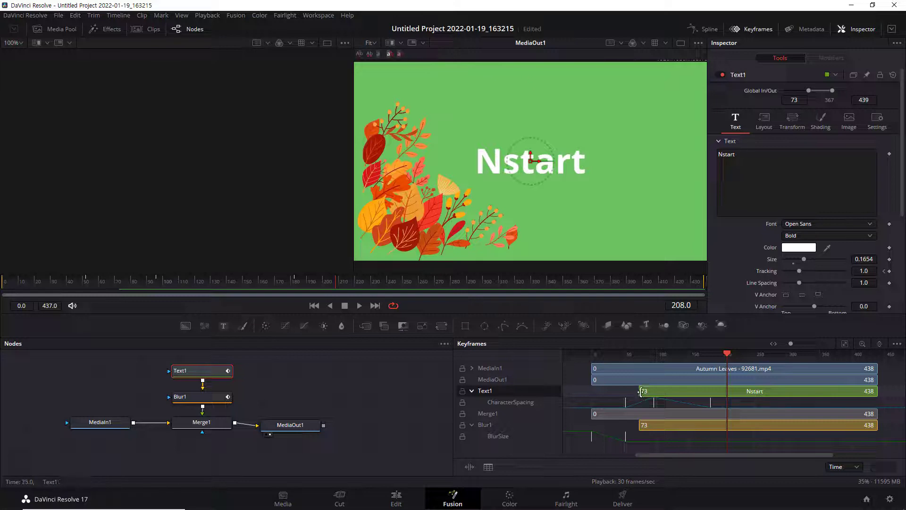
{"action": "left_click_drag", "start_coordinate": [641, 391], "coordinate": [594, 393]}
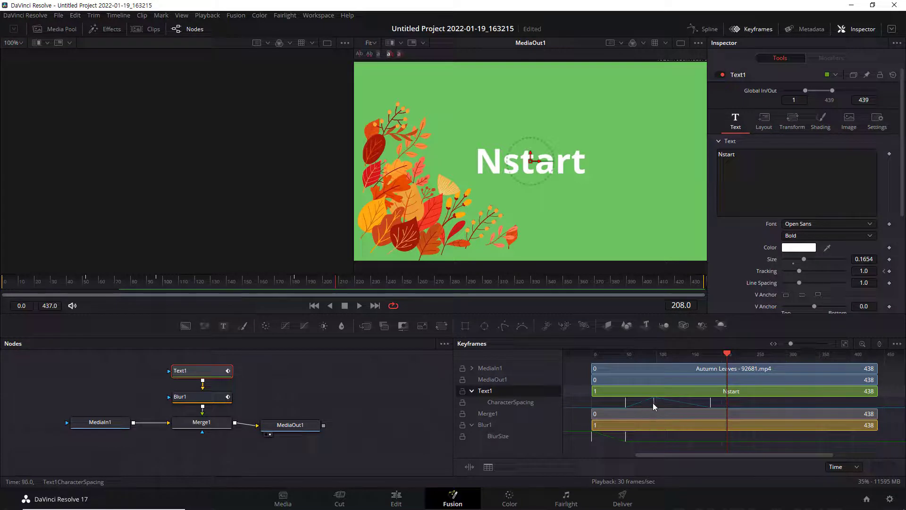
- Try the Medium line size on Text1's CharacterSpacing track, and return that track to Small
{"action": "right_click", "coordinate": [527, 406]}
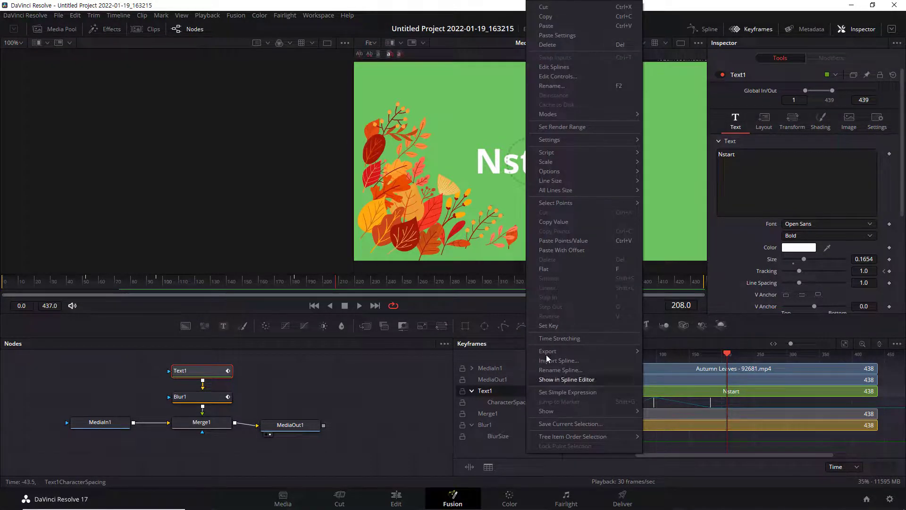
{"action": "mouse_move", "coordinate": [561, 170]}
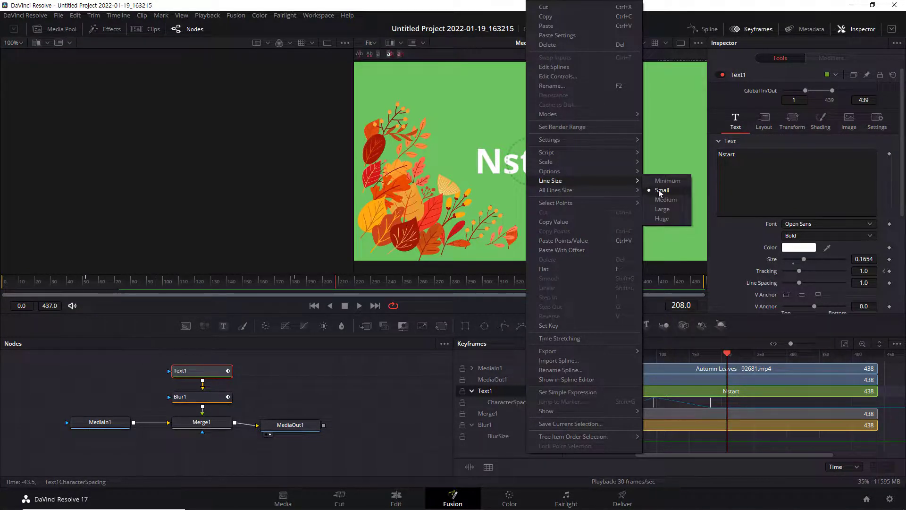
{"action": "left_click", "coordinate": [664, 200]}
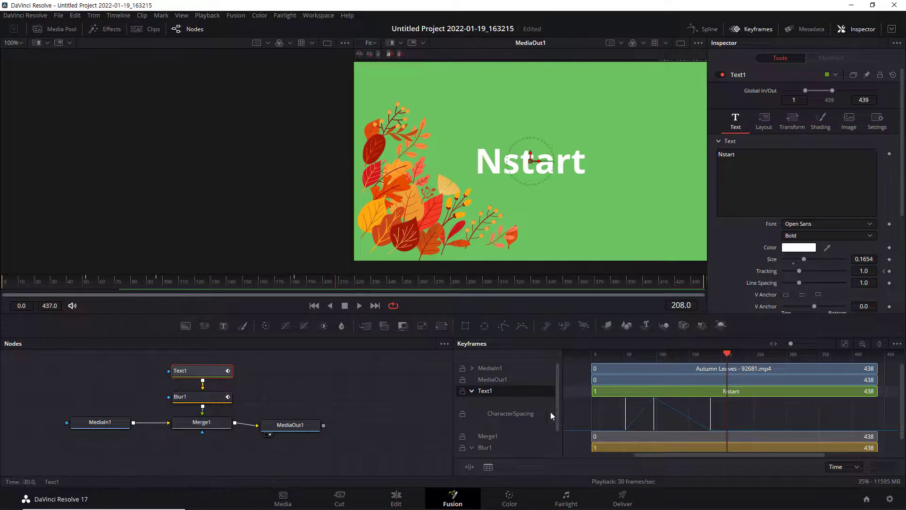
{"action": "right_click", "coordinate": [524, 414]}
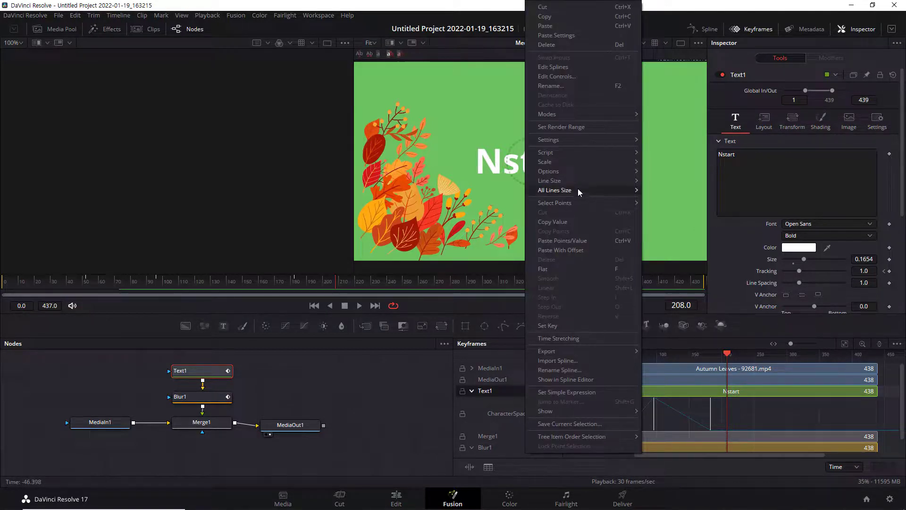
{"action": "mouse_move", "coordinate": [578, 182]}
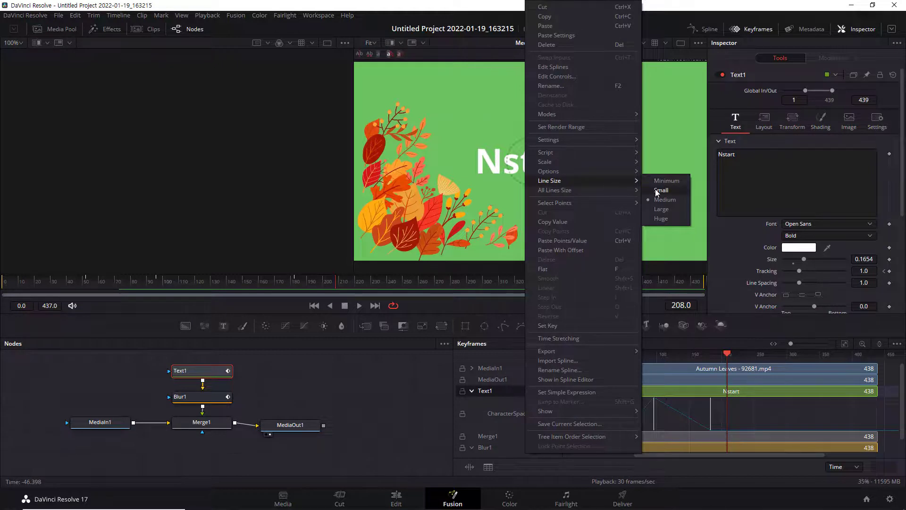
{"action": "left_click", "coordinate": [655, 189]}
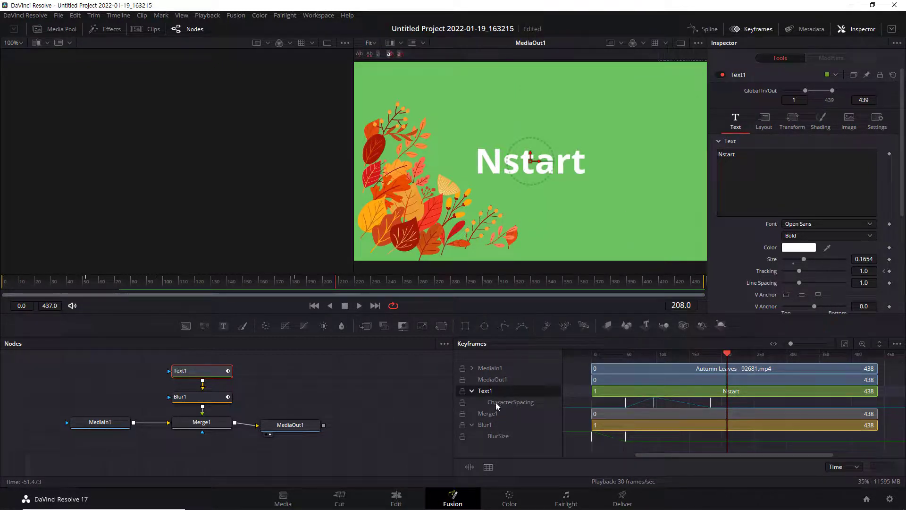
- Try the Medium size for all lines in the Keyframes editor, and return all lines to Small
{"action": "right_click", "coordinate": [529, 407]}
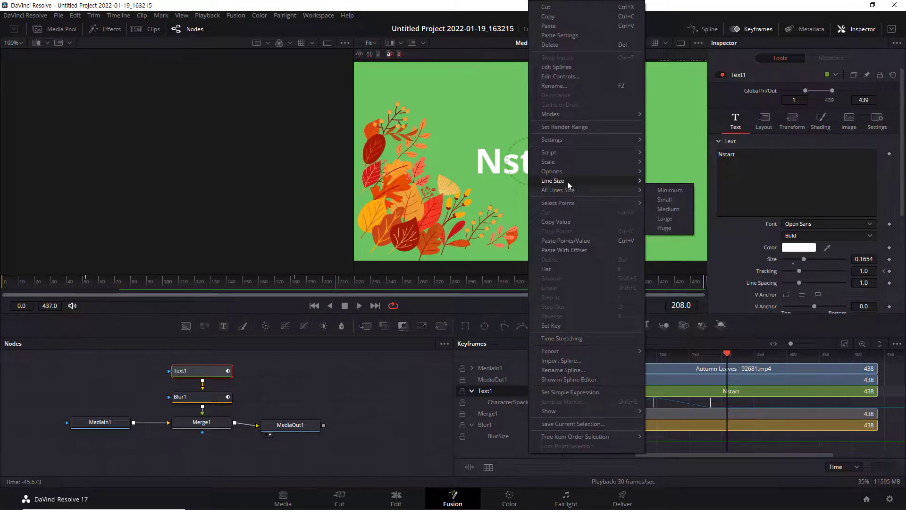
{"action": "mouse_move", "coordinate": [567, 191]}
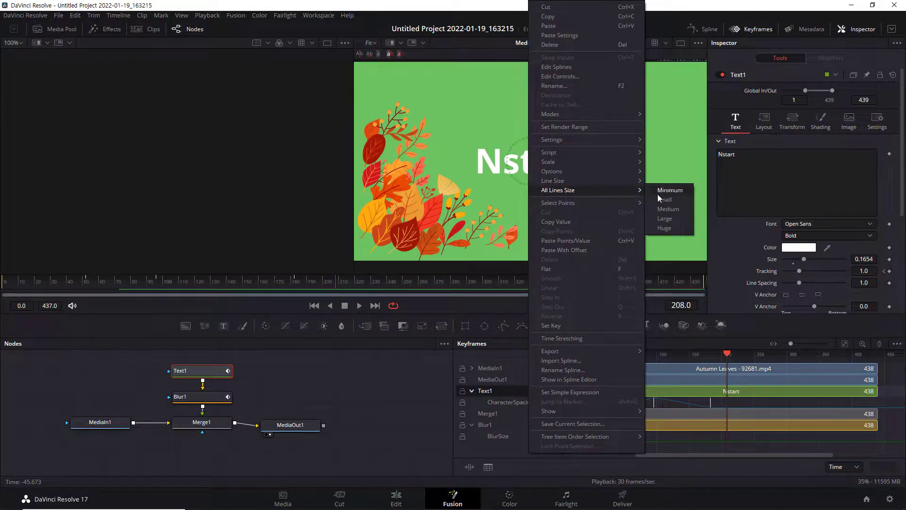
{"action": "left_click", "coordinate": [667, 208]}
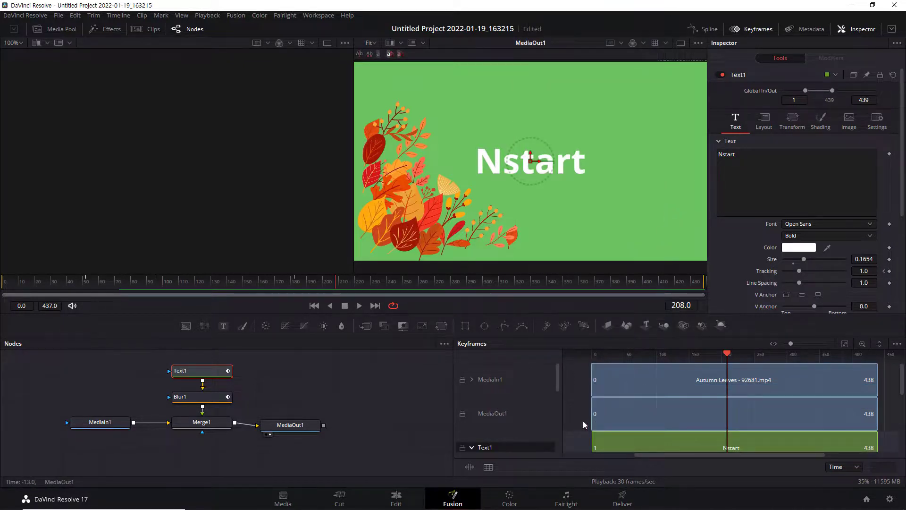
{"action": "right_click", "coordinate": [517, 447]}
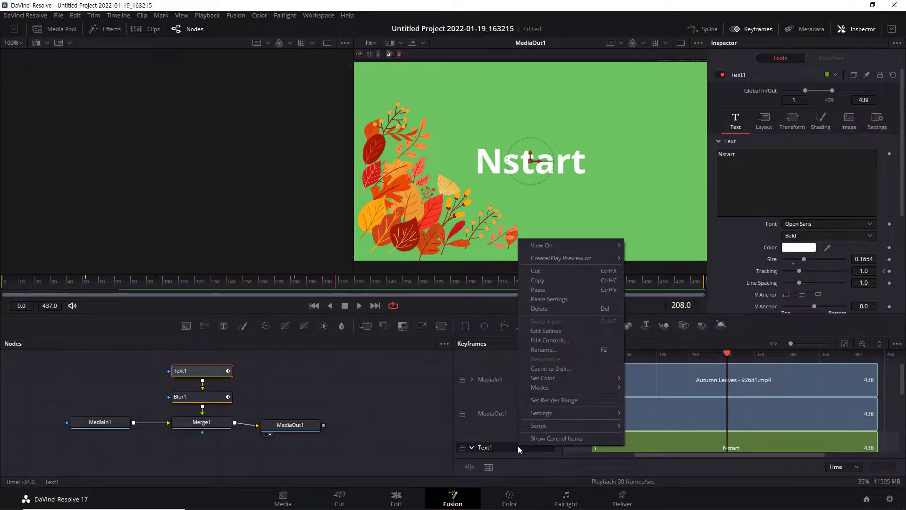
{"action": "left_click", "coordinate": [472, 395]}
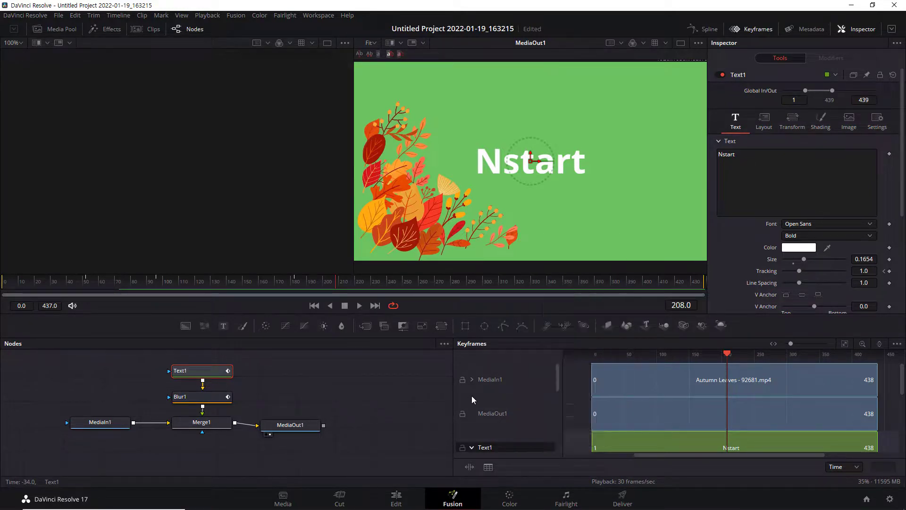
{"action": "scroll", "coordinate": [519, 412], "scroll_direction": "down", "scroll_amount": 1}
{"action": "scroll", "coordinate": [518, 420], "scroll_direction": "down", "scroll_amount": 1}
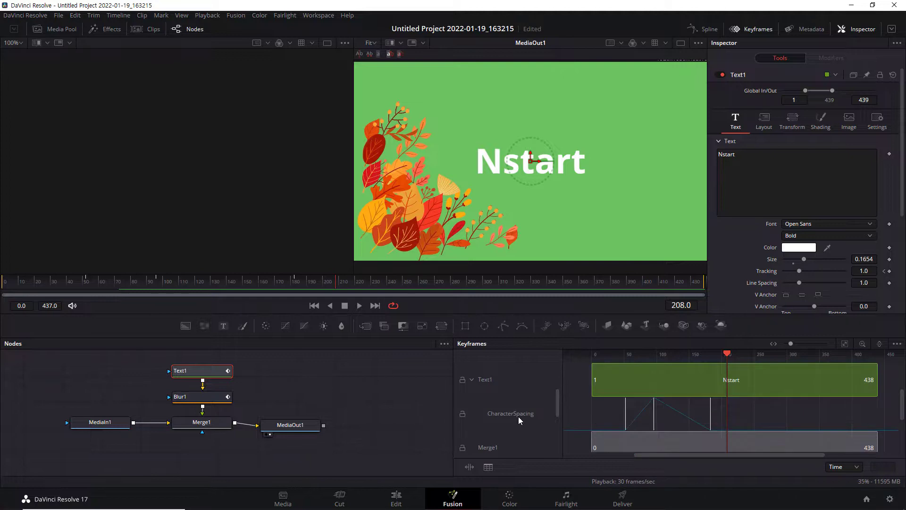
{"action": "right_click", "coordinate": [518, 413]}
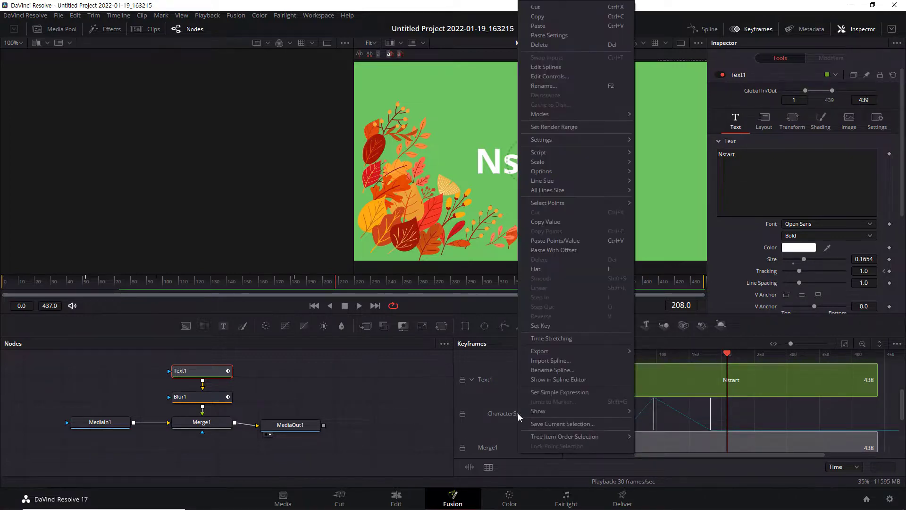
{"action": "mouse_move", "coordinate": [576, 190]}
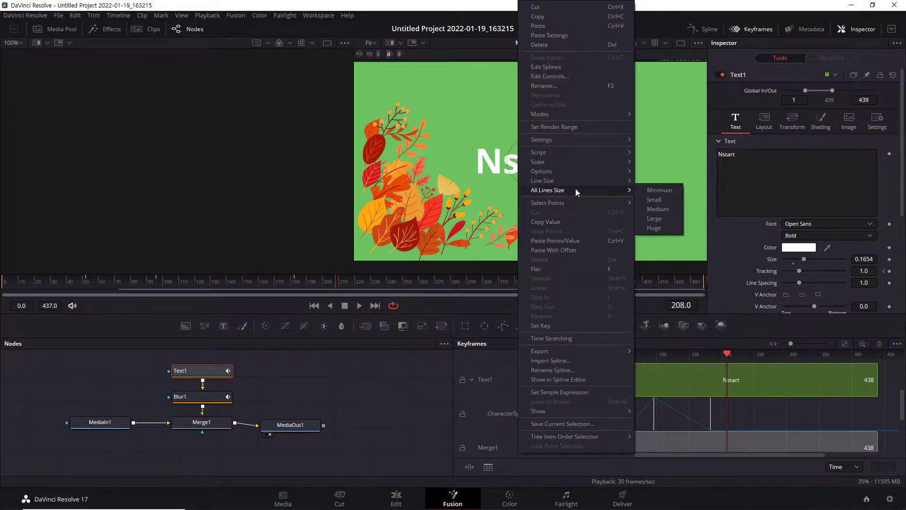
{"action": "left_click", "coordinate": [661, 199]}
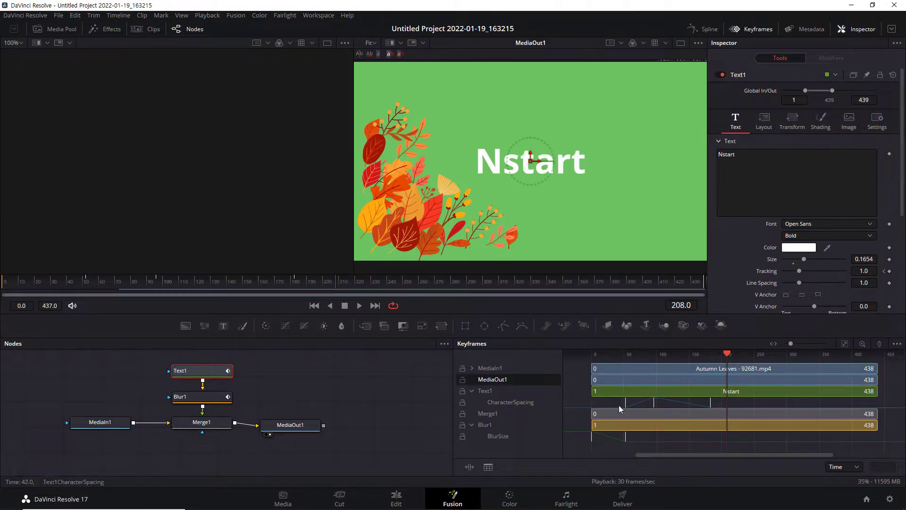